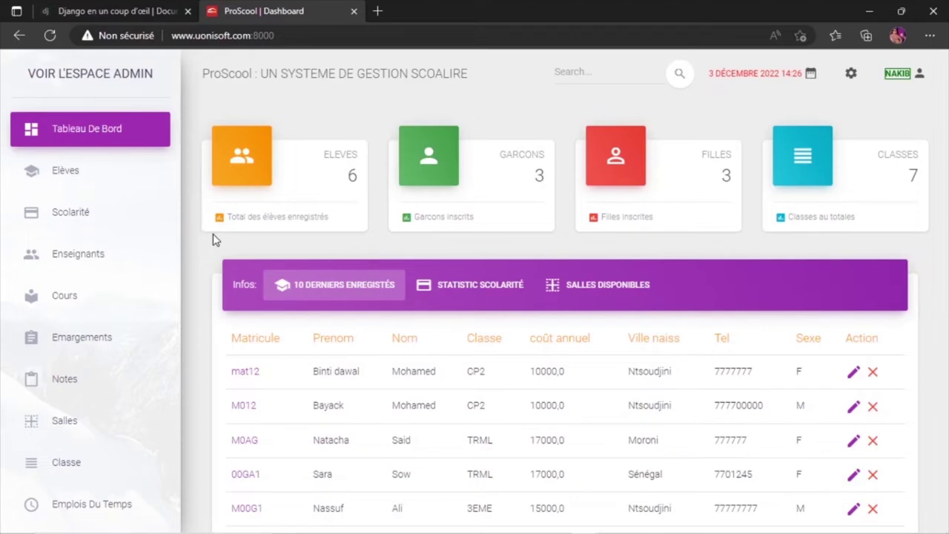
# Browse the Enseignants list and open the first teacher's detail page.
pyautogui.click(96, 259)
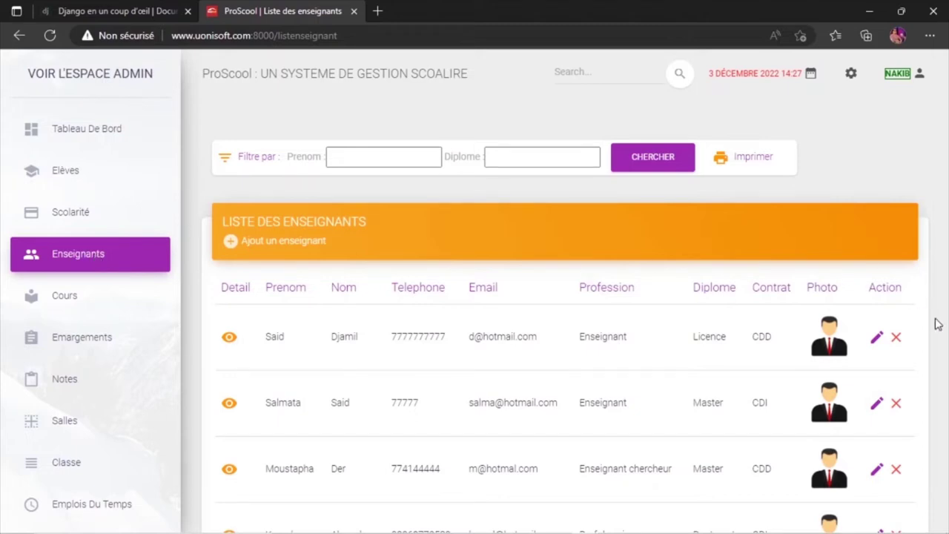
pyautogui.scroll(-3, 938, 324)
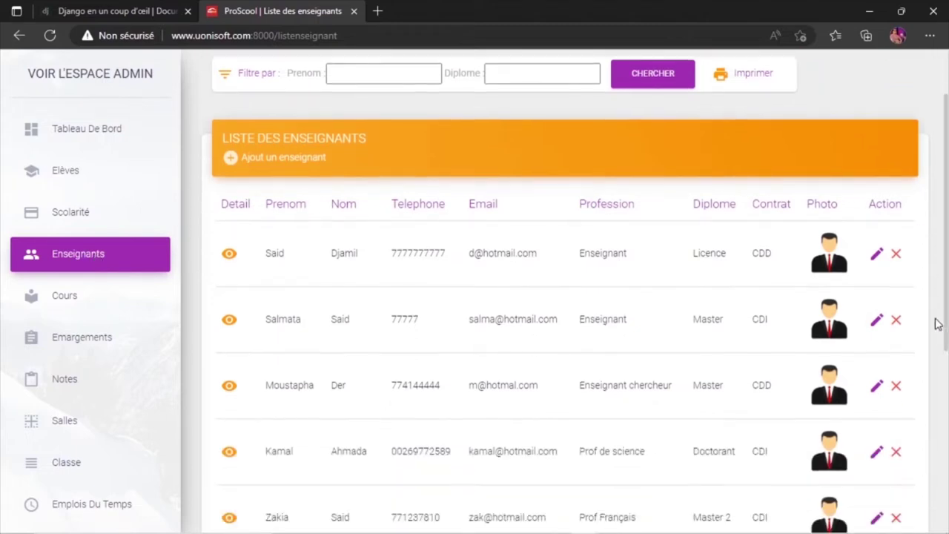
pyautogui.scroll(-5, 938, 324)
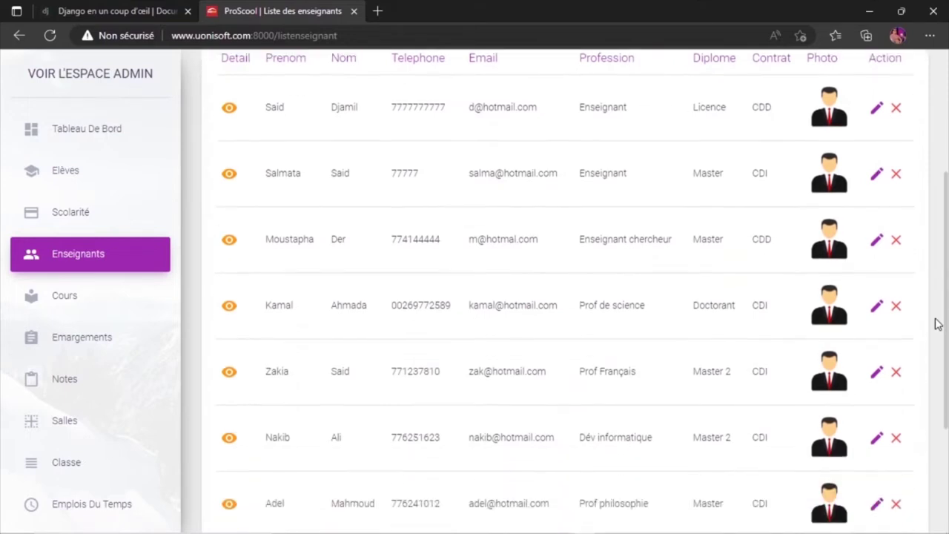
pyautogui.scroll(-2, 938, 324)
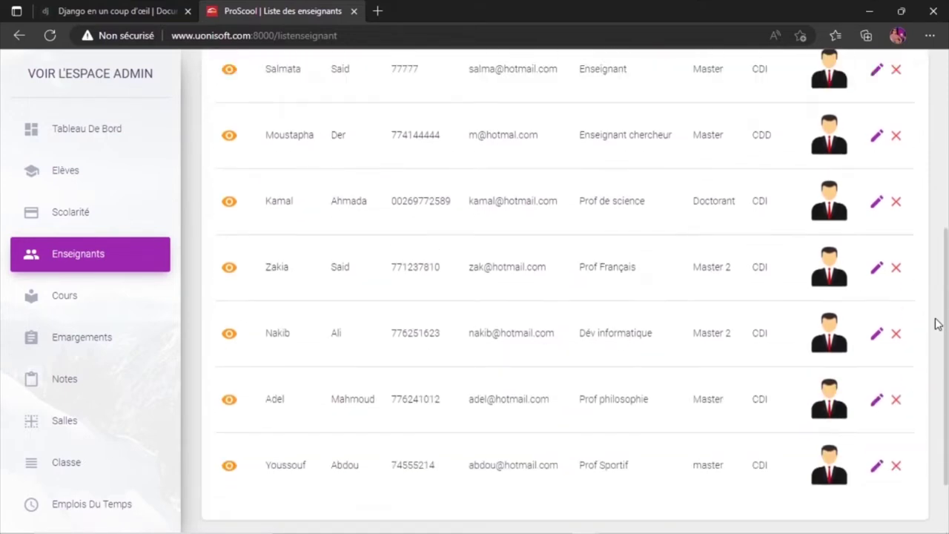
pyautogui.scroll(9, 938, 324)
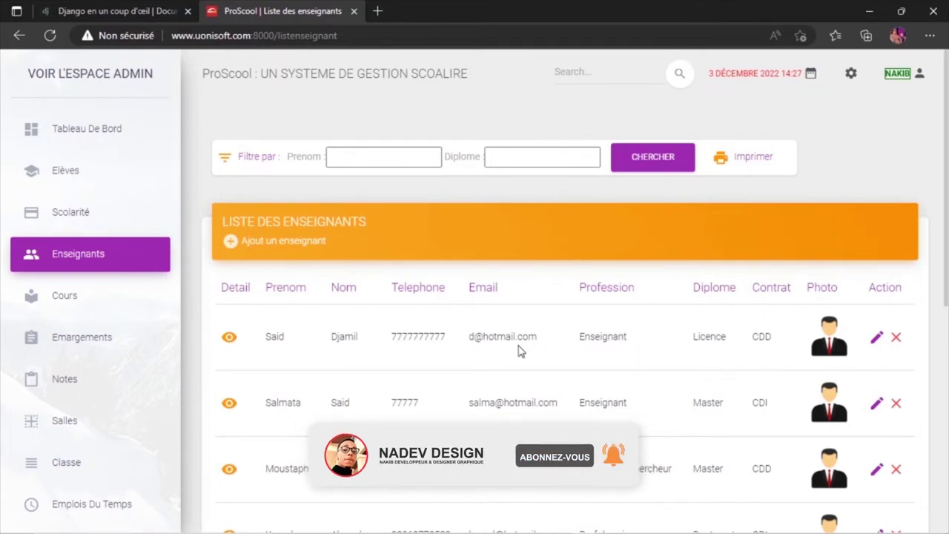
pyautogui.click(230, 339)
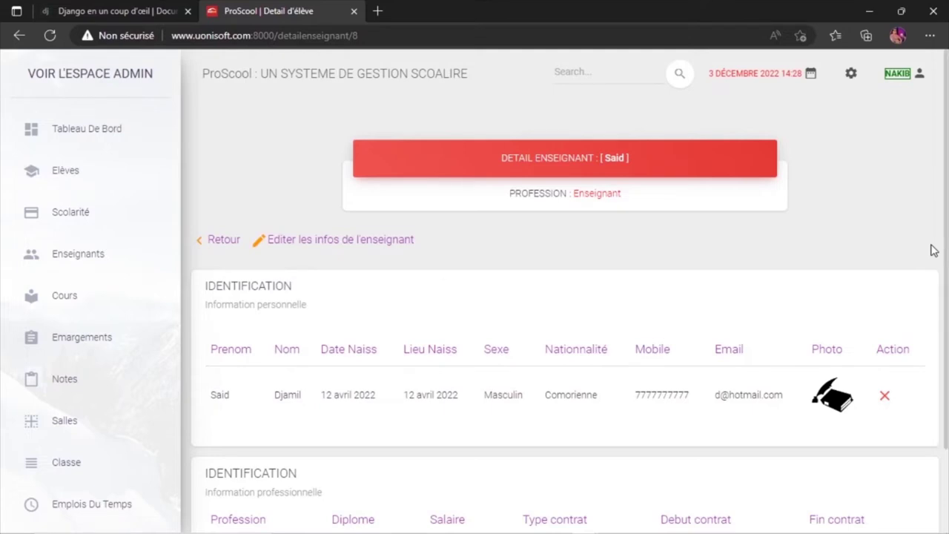
# Review the teacher's personal and professional details, then open 'Editer les infos de l'enseignant'.
pyautogui.scroll(-1, 933, 251)
pyautogui.scroll(-1, 934, 251)
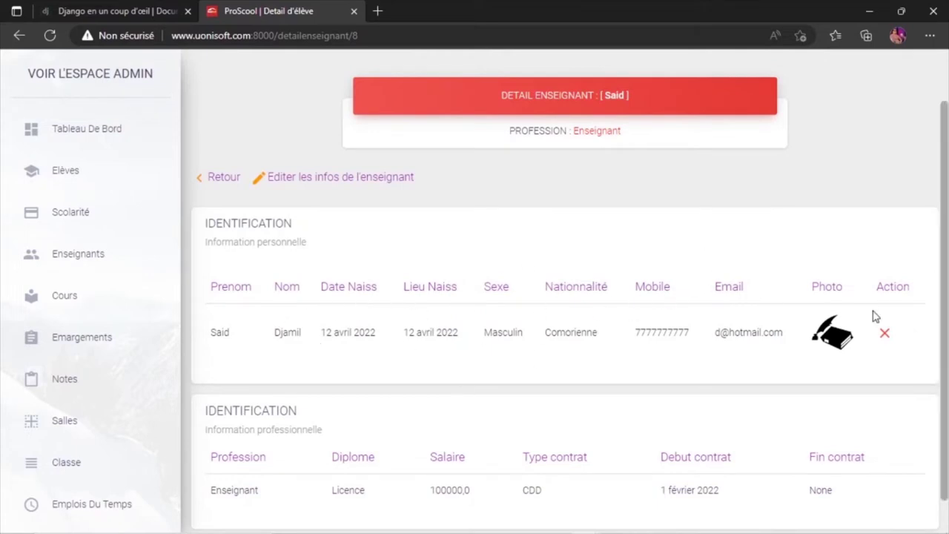
pyautogui.scroll(-1, 863, 477)
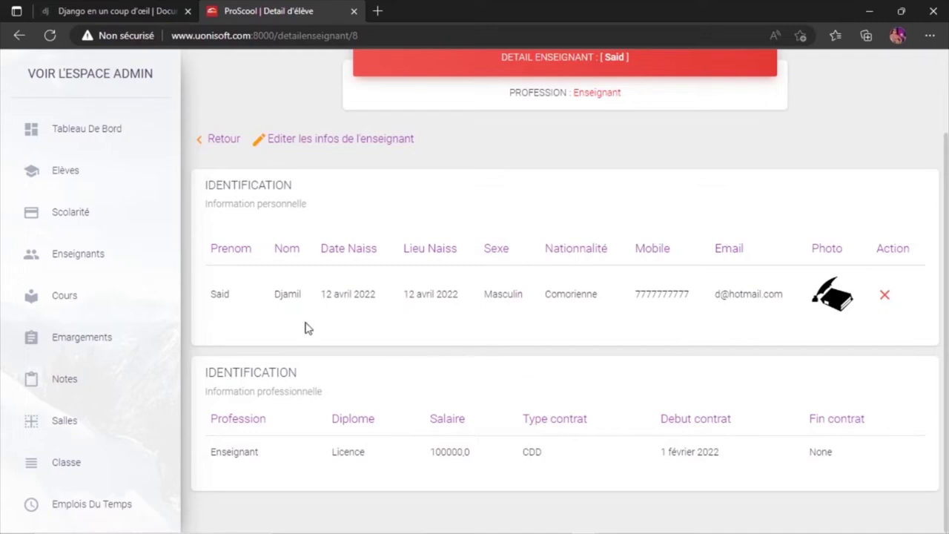
pyautogui.click(354, 147)
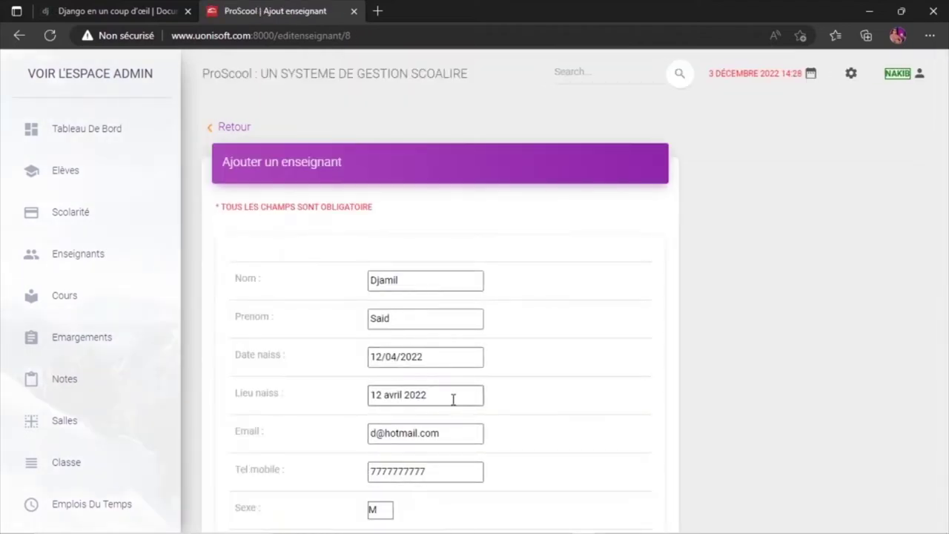
# Replace the Lieu naiss value '12 avril 2022' with 'Moroni' and submit the teacher form.
pyautogui.moveTo(434, 394); pyautogui.dragTo(331, 400)
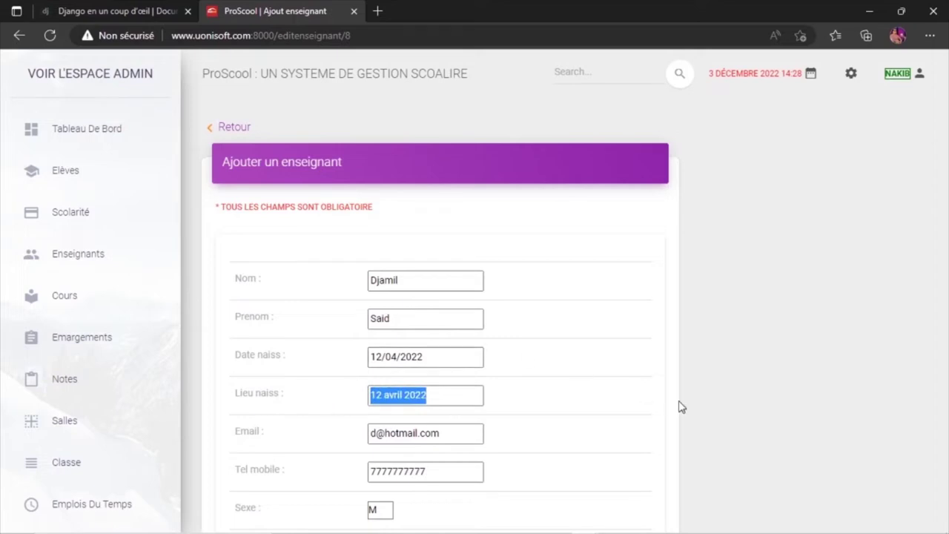
pyautogui.write('m')
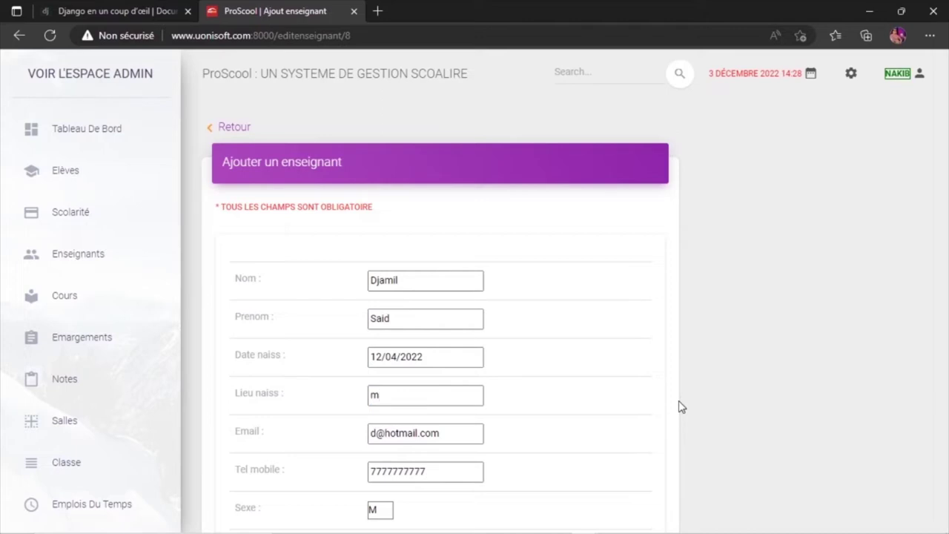
pyautogui.write('Moroni')
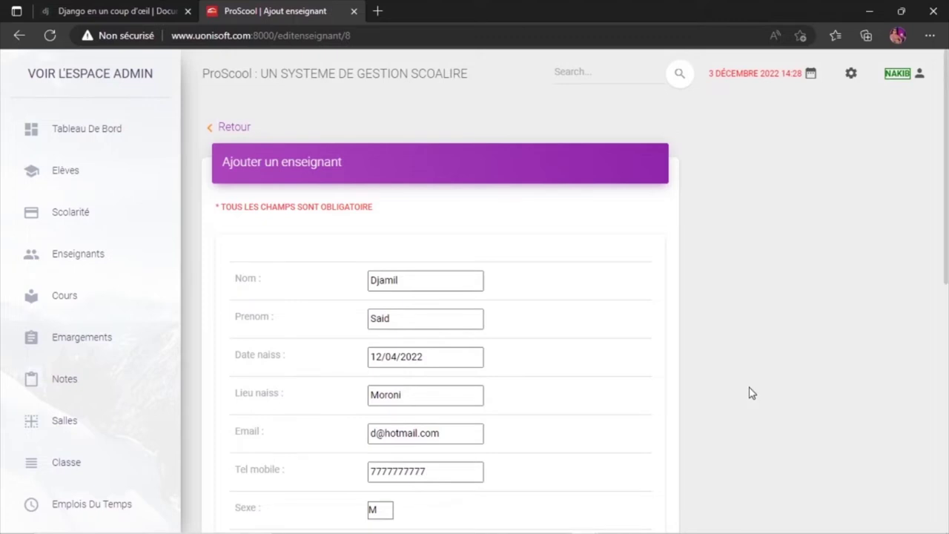
pyautogui.scroll(-6, 749, 393)
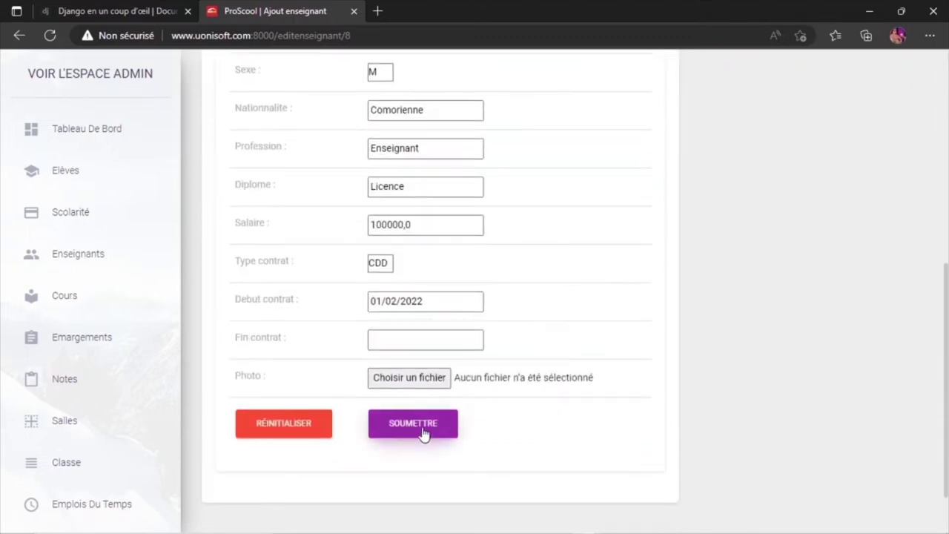
pyautogui.click(413, 425)
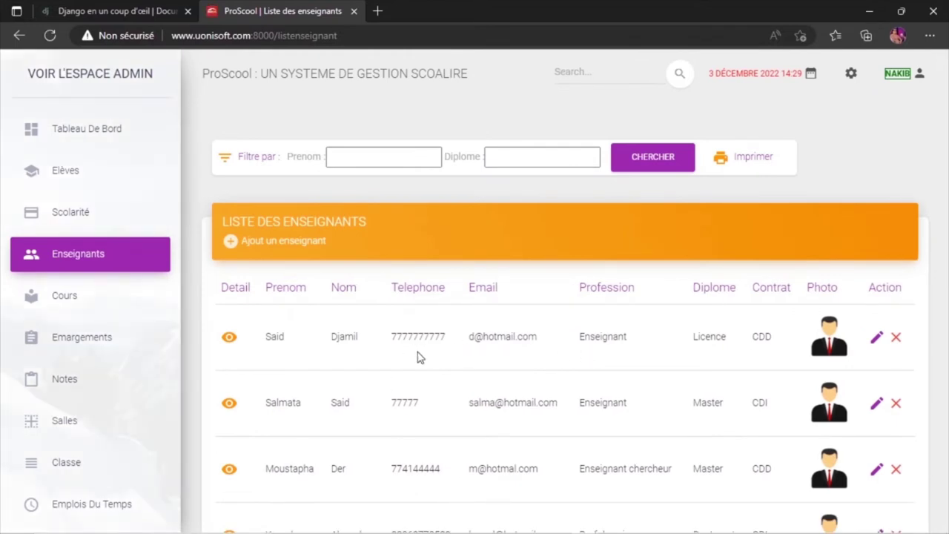
pyautogui.click(231, 338)
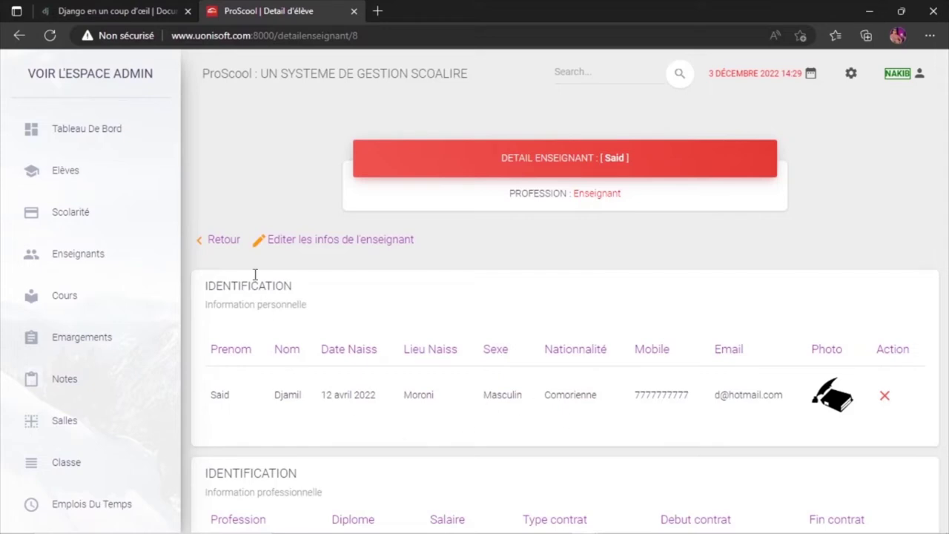
pyautogui.click(225, 242)
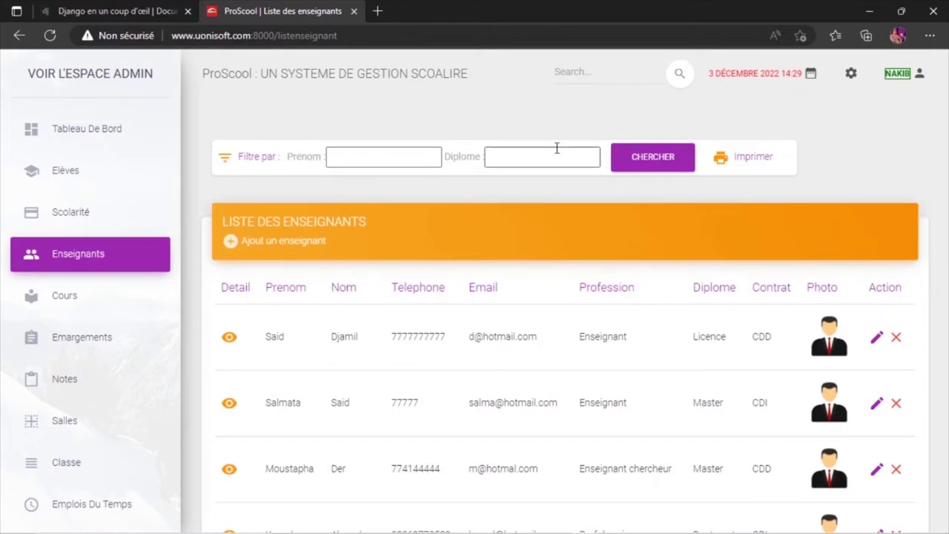
pyautogui.click(366, 157)
# Search the teachers list by a first name, then erase the Prenom filter.
pyautogui.click(438, 225)
pyautogui.click(659, 169)
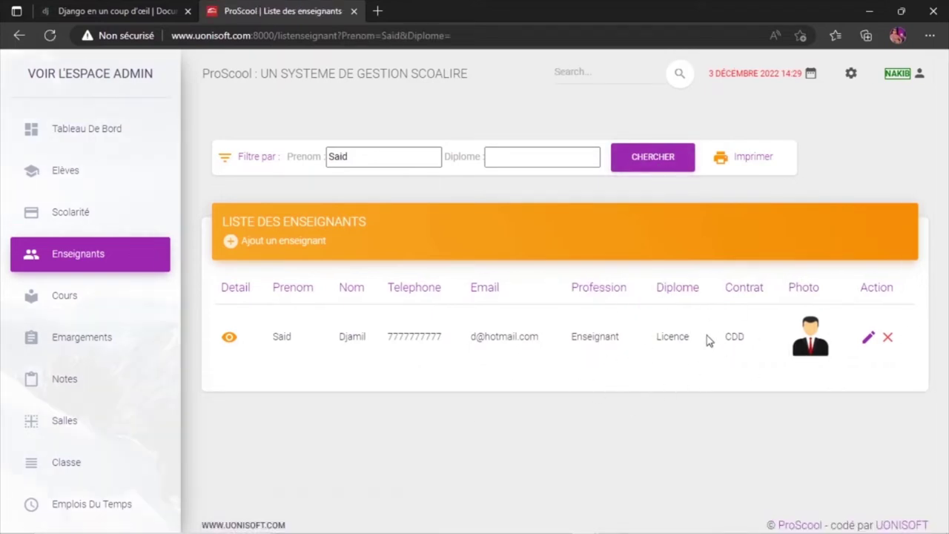
pyautogui.click(378, 153)
pyautogui.press('BackSpace')
pyautogui.press('BackSpace')
pyautogui.press('BackSpace')
pyautogui.press('BackSpace')
# Filter the teachers by the Master diploma, leaving four CDI or CDD teachers.
pyautogui.click(525, 156)
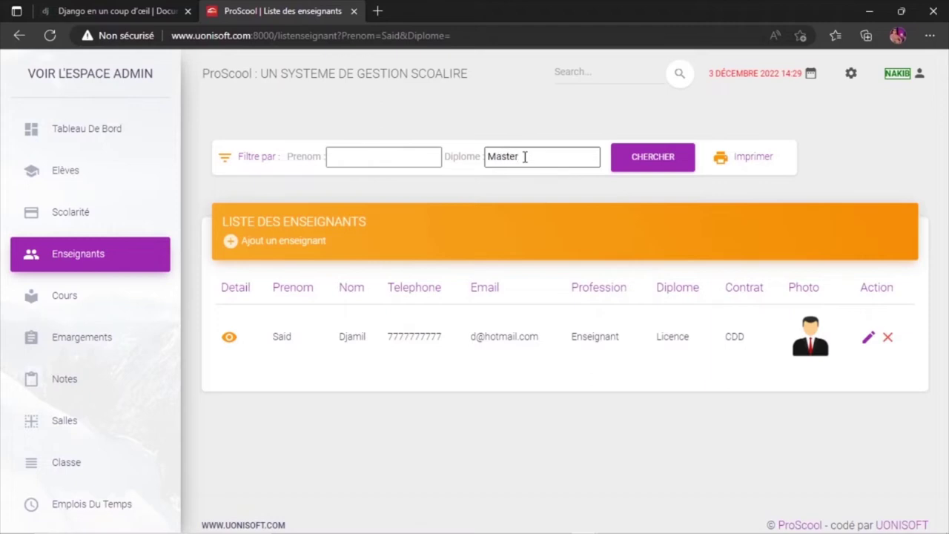
pyautogui.click(644, 162)
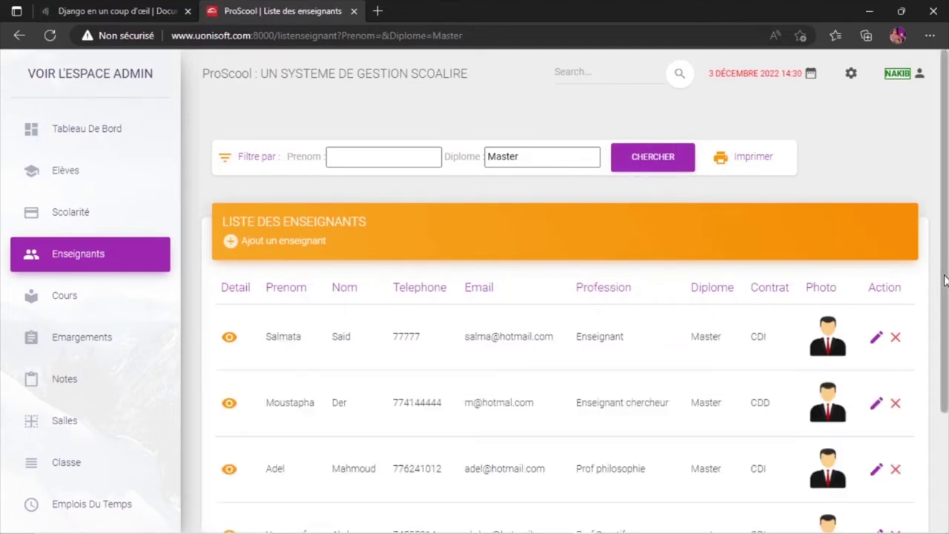
pyautogui.scroll(-3, 945, 280)
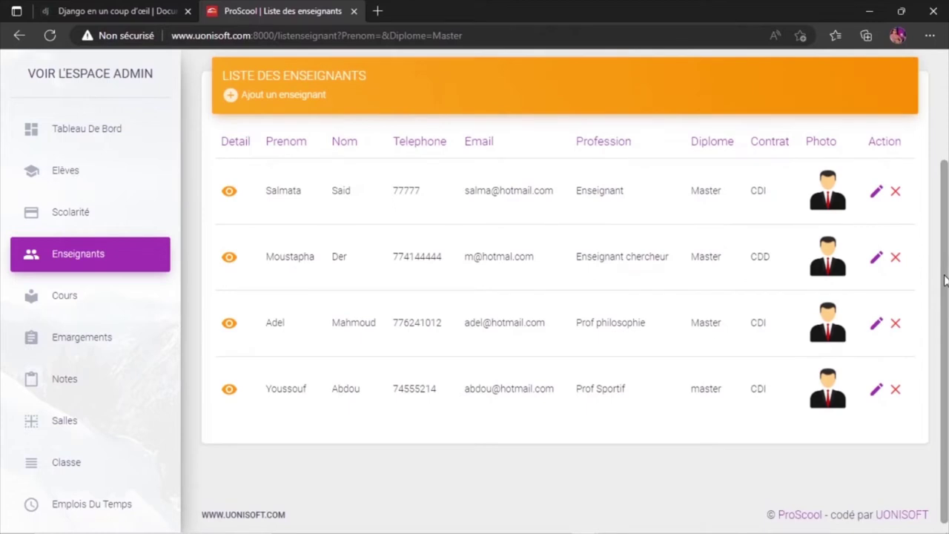
pyautogui.scroll(3, 945, 280)
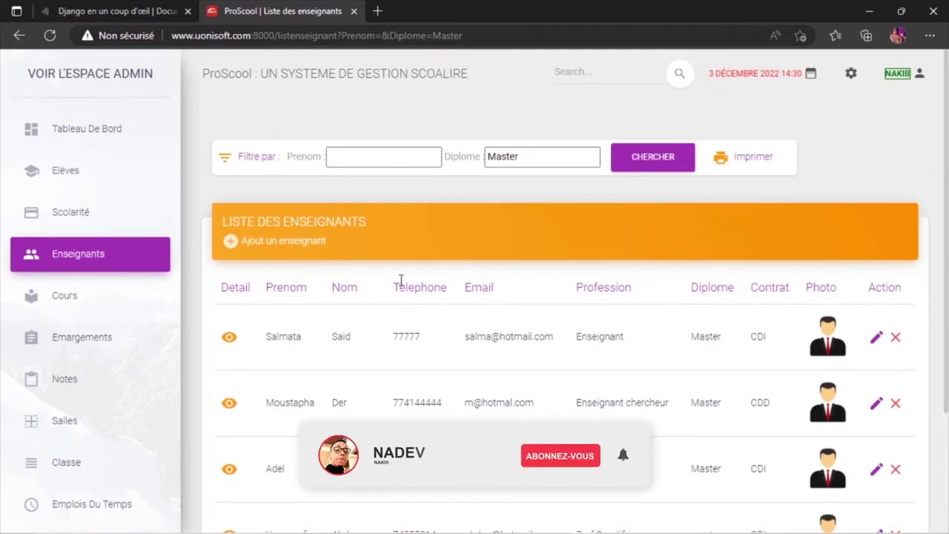
# Start a new teacher and enter her first name and last name.
pyautogui.click(295, 254)
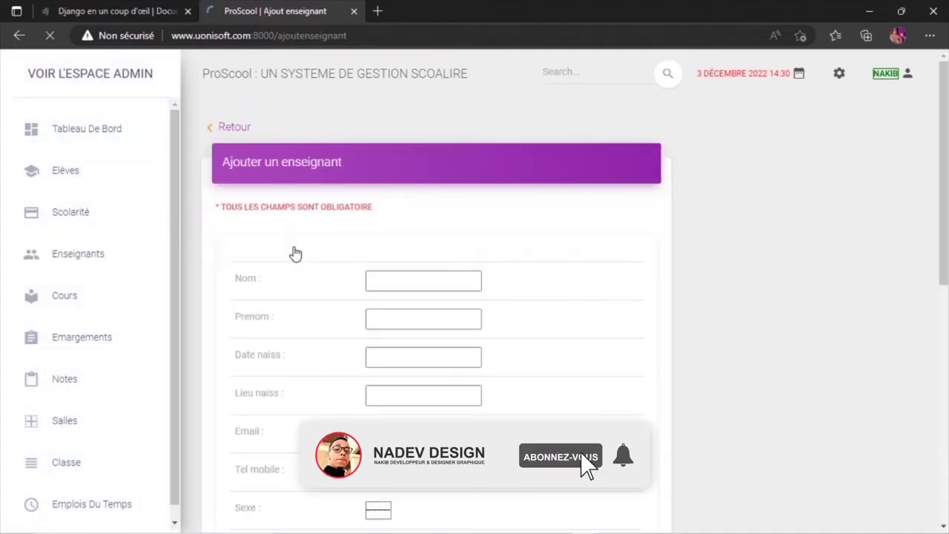
pyautogui.click(386, 282)
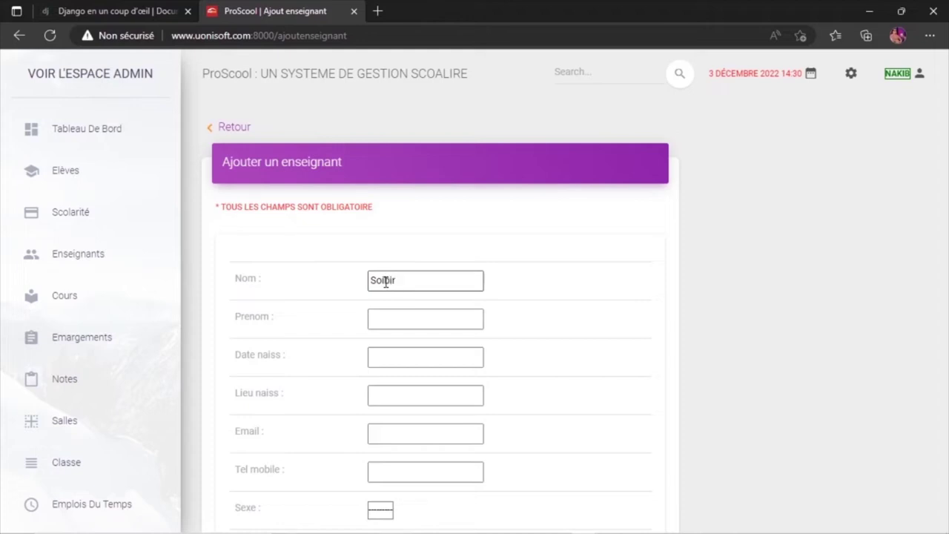
pyautogui.write('a')
pyautogui.moveTo(408, 282); pyautogui.dragTo(316, 281)
pyautogui.hotkey('ctrl', 'c')
pyautogui.press('BackSpace')
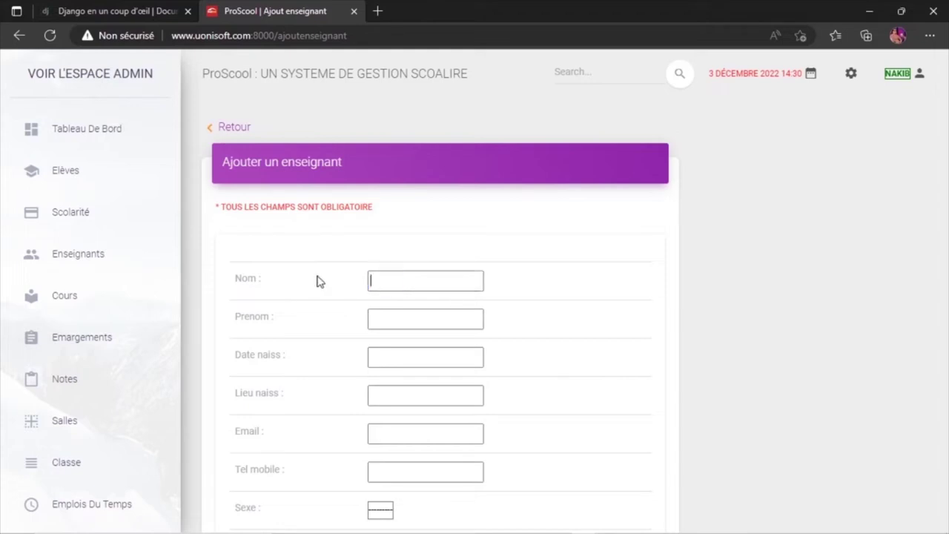
pyautogui.click(403, 321)
pyautogui.hotkey('ctrl', 'v')
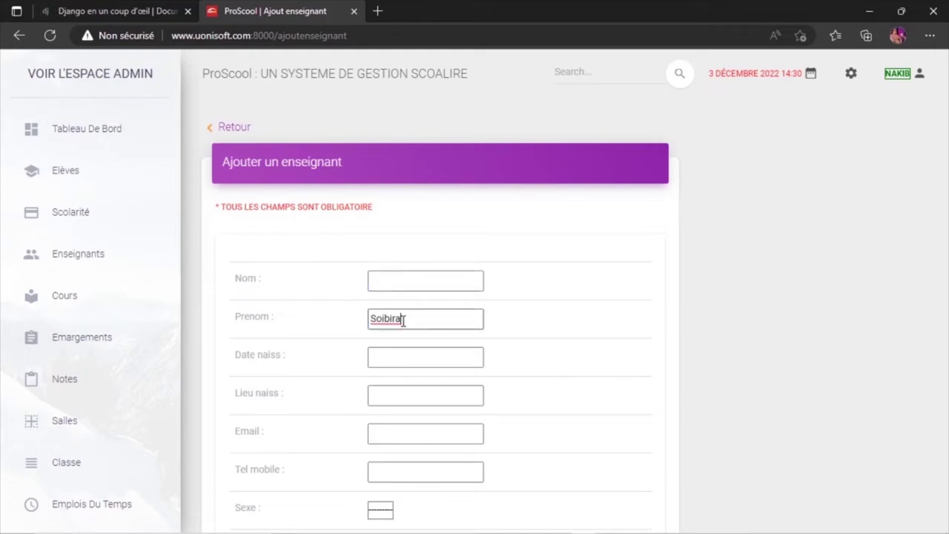
pyautogui.click(379, 279)
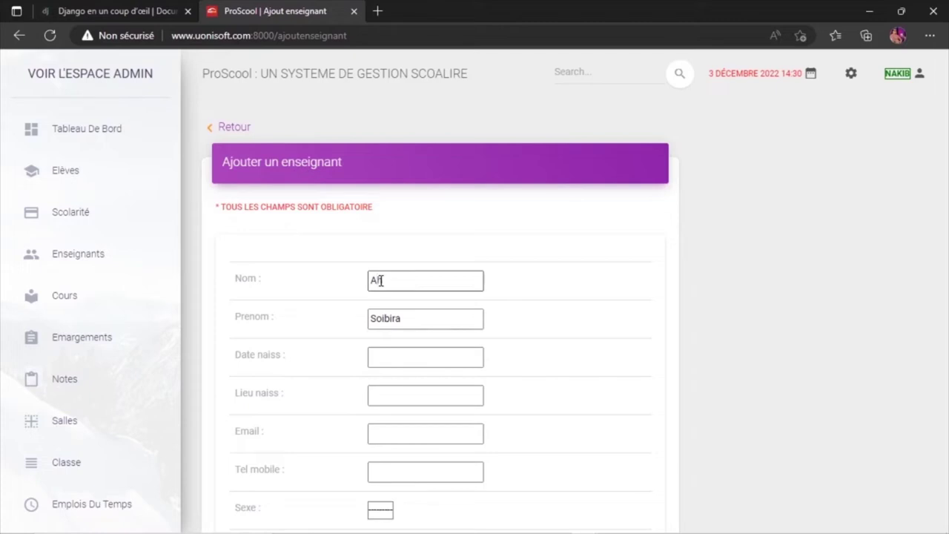
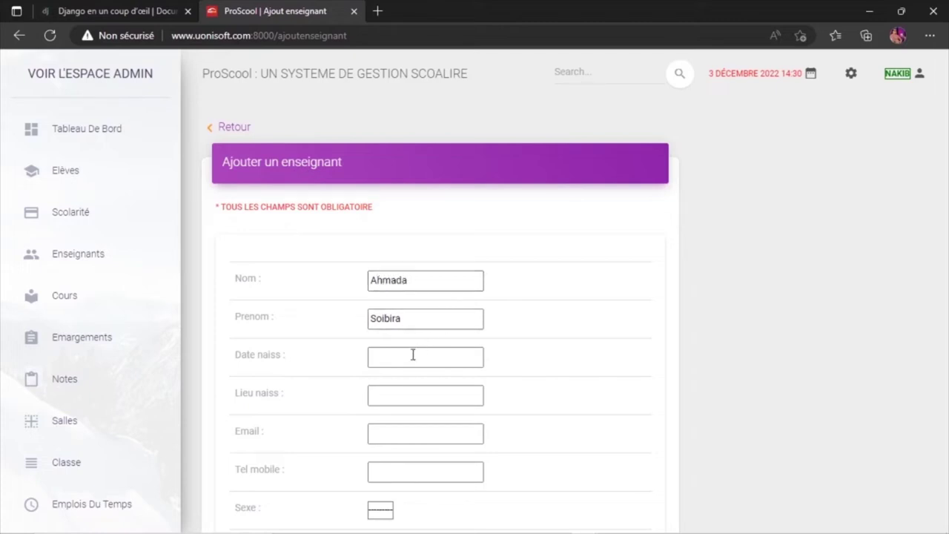
pyautogui.click(406, 357)
pyautogui.write('14/0')
pyautogui.write('2/20')
pyautogui.write('19')
pyautogui.write('9')
pyautogui.write('2')
pyautogui.click(412, 392)
pyautogui.write('Moroni')
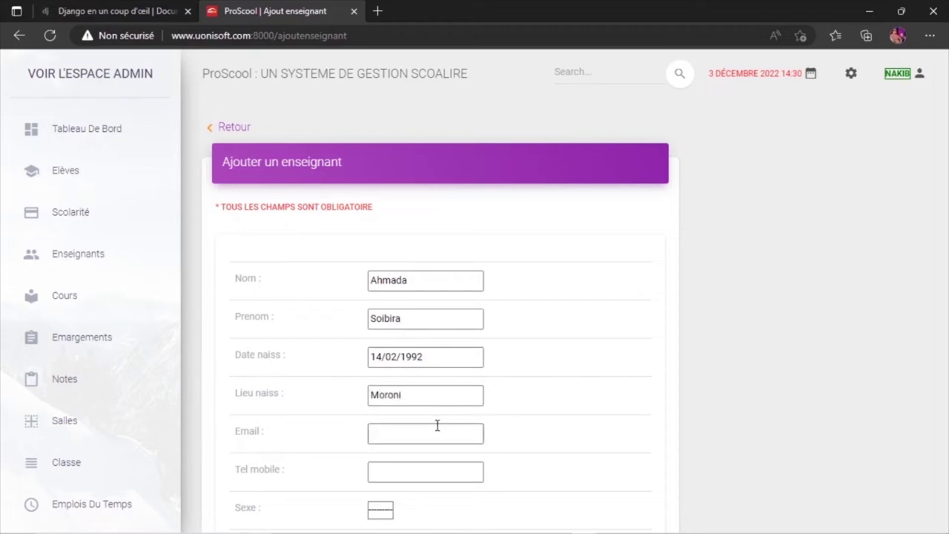
pyautogui.click(394, 435)
pyautogui.click(381, 471)
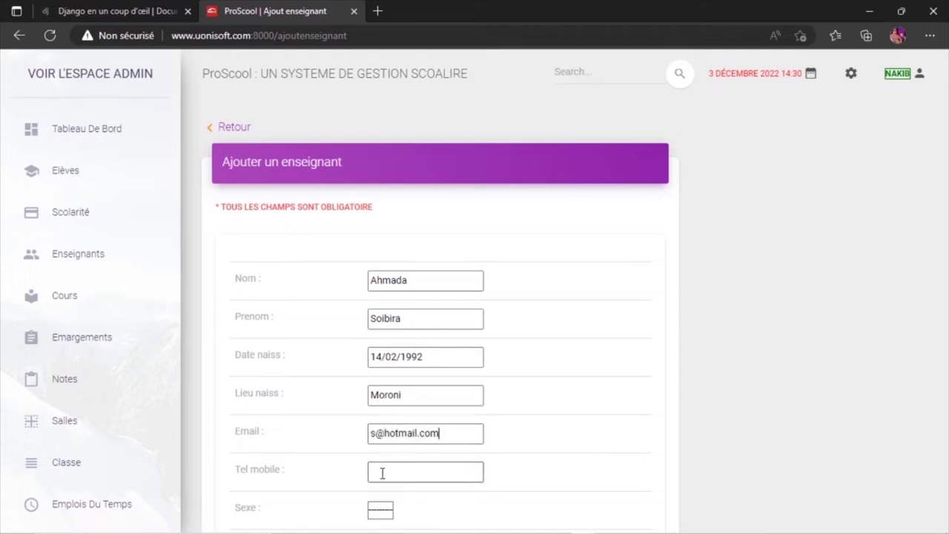
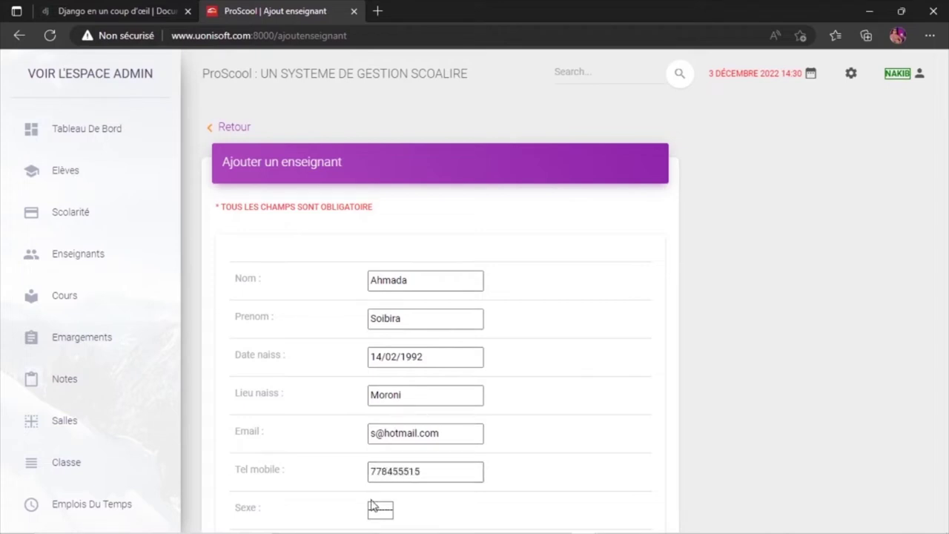
pyautogui.click(378, 511)
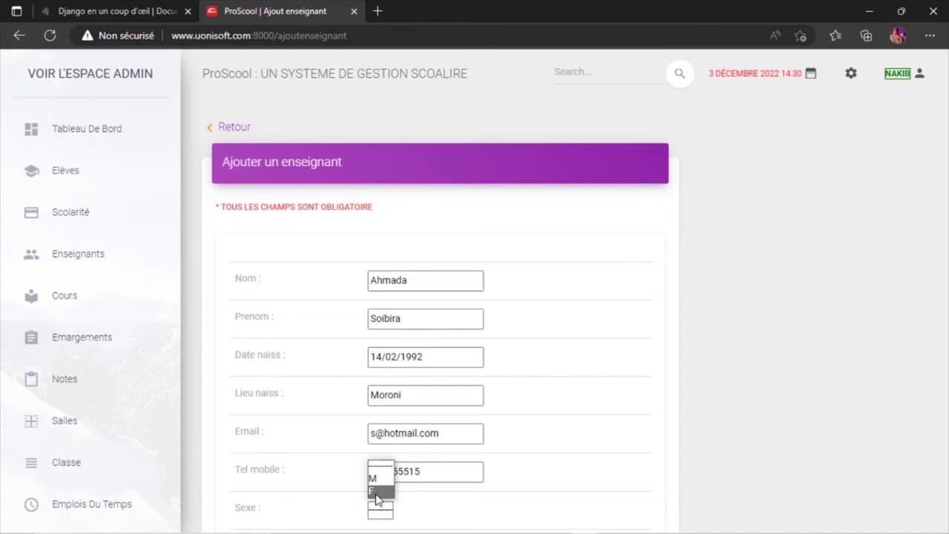
pyautogui.click(375, 491)
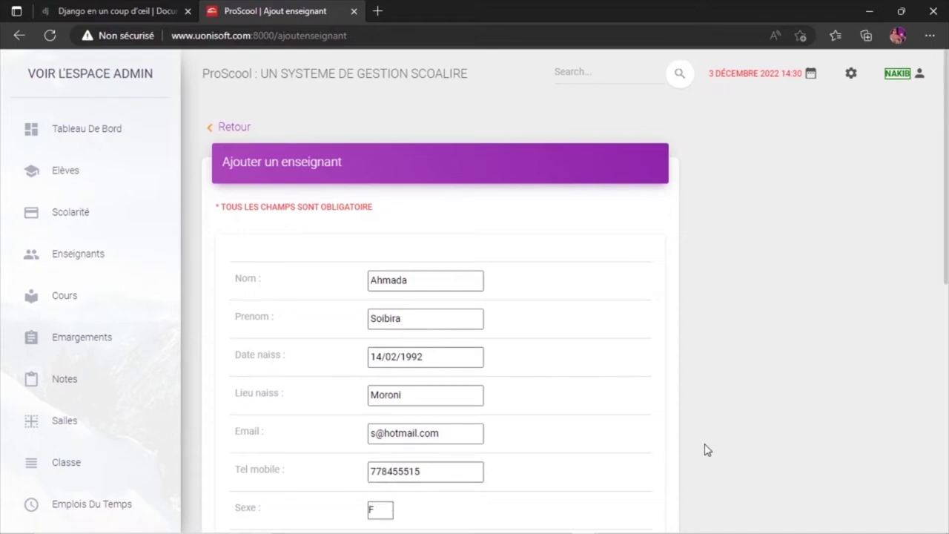
# Set nationality Comorienne, profession Enseignante, diploma Licence and salary 200000.
pyautogui.scroll(-2, 708, 451)
pyautogui.click(374, 386)
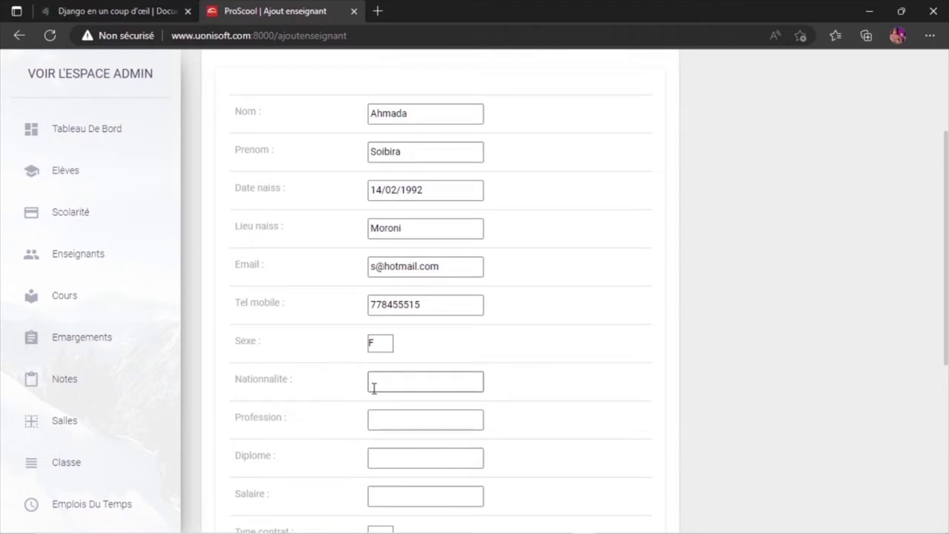
pyautogui.write('Comorienne')
pyautogui.click(390, 422)
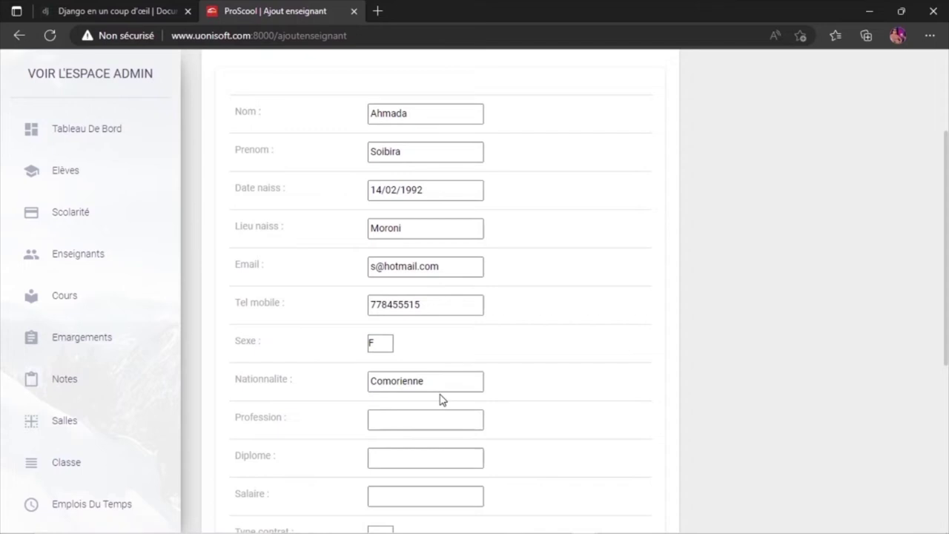
pyautogui.write('Enseignante')
pyautogui.press('Tab')
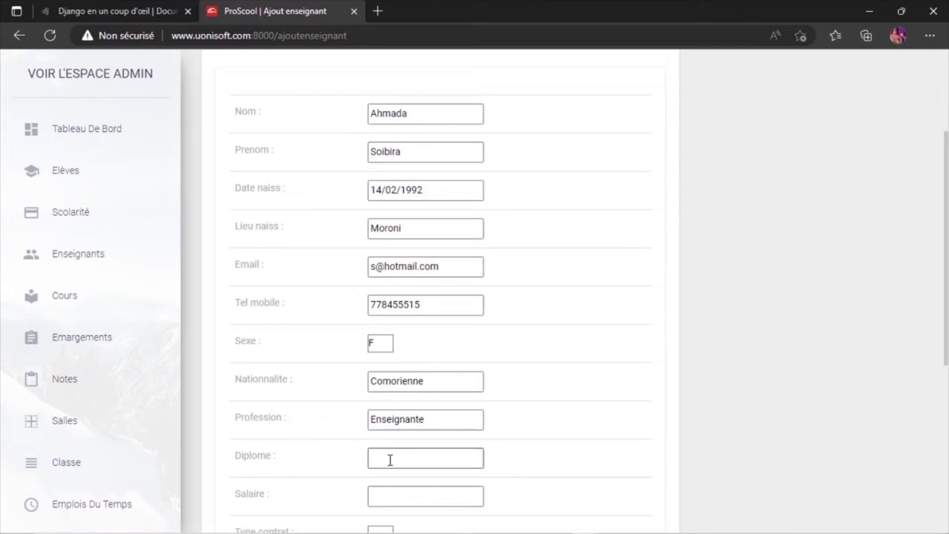
pyautogui.write('Master')
pyautogui.press('BackSpace')
pyautogui.press('BackSpace')
pyautogui.press('BackSpace')
pyautogui.press('BackSpace')
pyautogui.press('BackSpace')
pyautogui.press('BackSpace')
pyautogui.write('Licence')
pyautogui.click(401, 493)
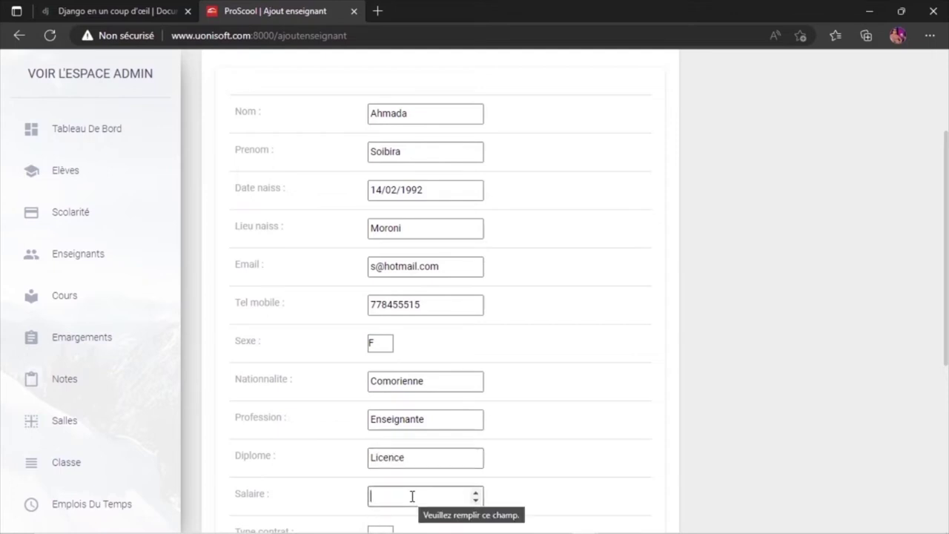
pyautogui.write('200000')
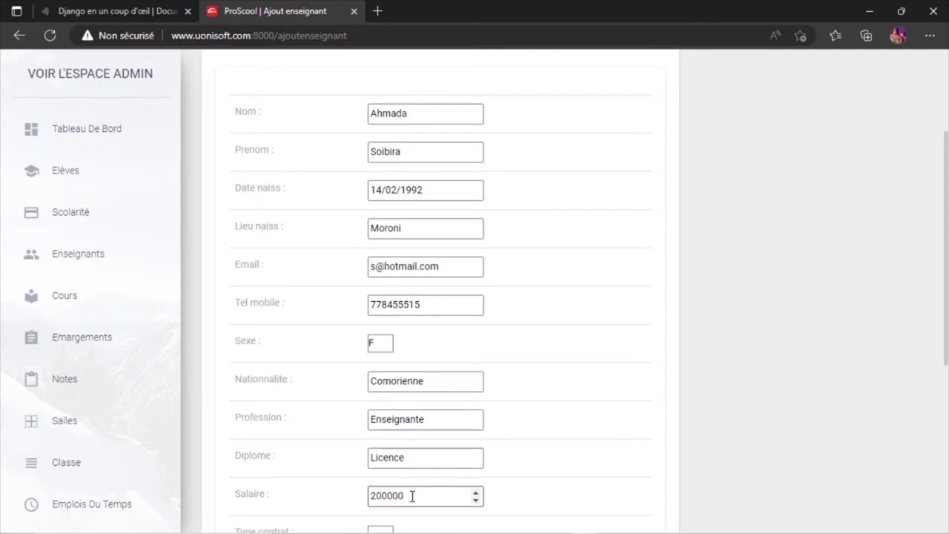
# Choose a CDI contract starting 10/02/2011 with no end date, and submit the form.
pyautogui.scroll(-2, 777, 417)
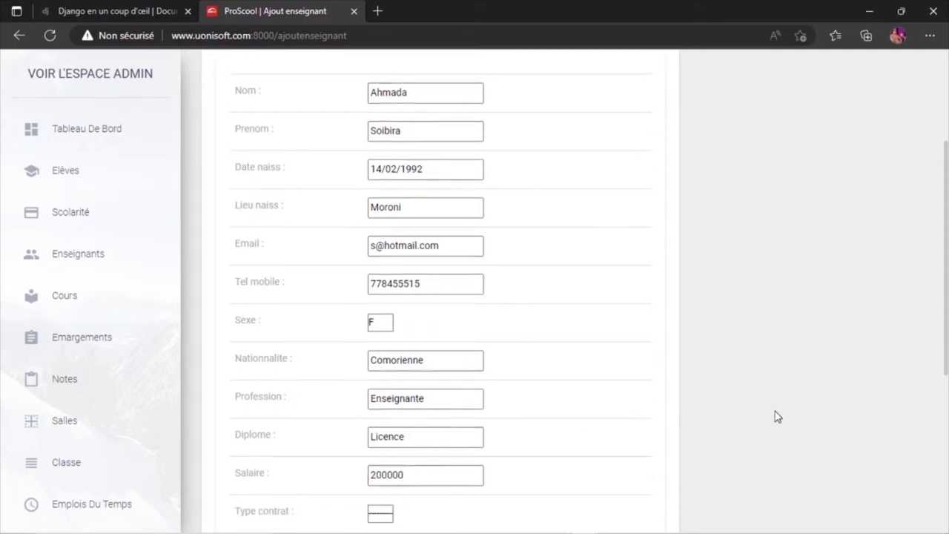
pyautogui.scroll(-3, 777, 417)
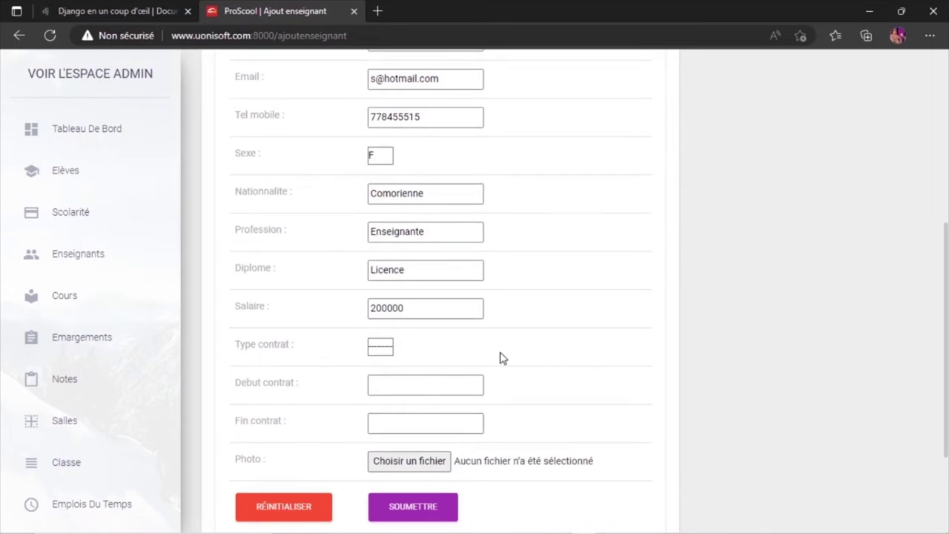
pyautogui.click(376, 350)
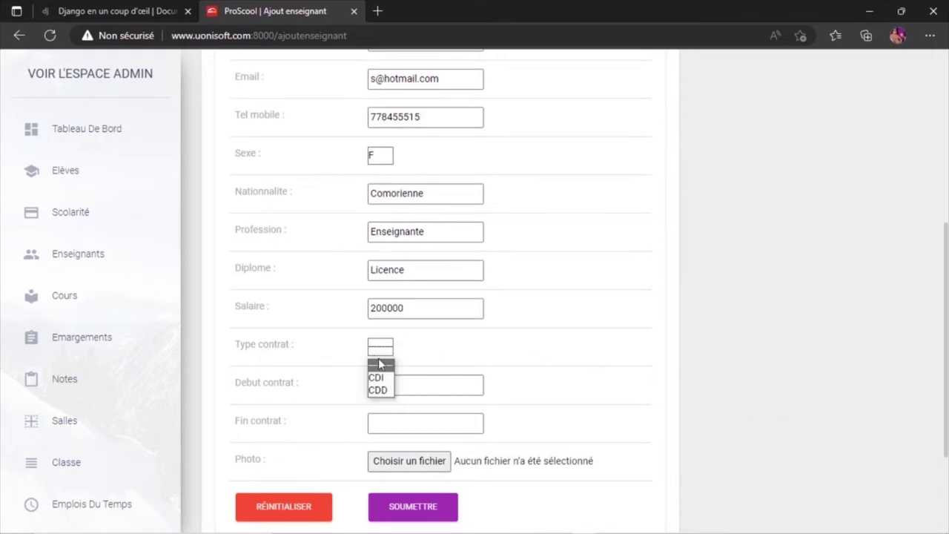
pyautogui.click(379, 380)
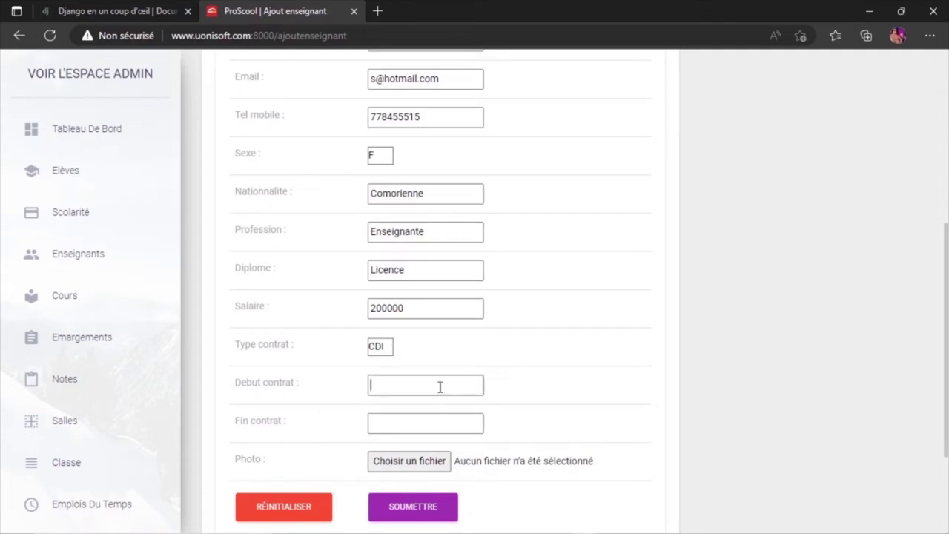
pyautogui.write('10/02/2011')
pyautogui.click(402, 420)
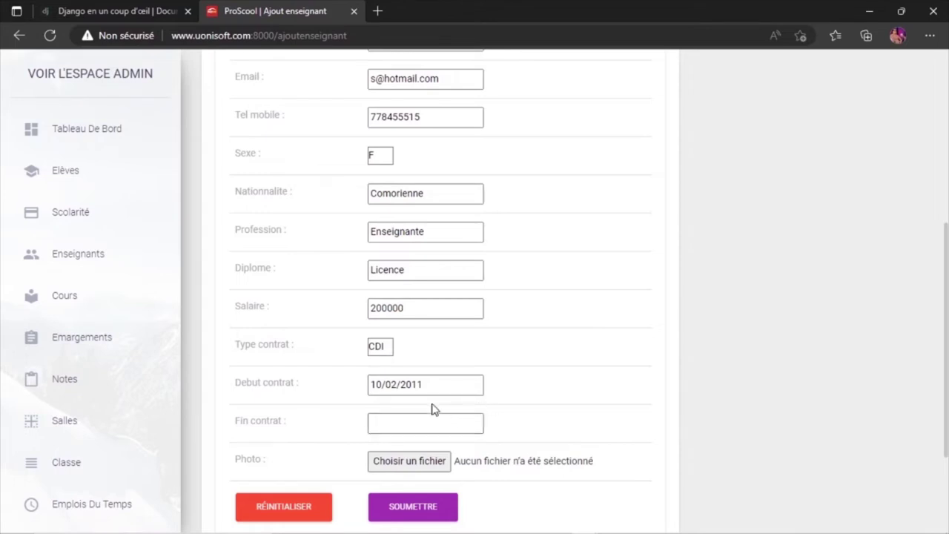
pyautogui.moveTo(430, 386); pyautogui.dragTo(365, 393)
pyautogui.hotkey('ctrl', 'c')
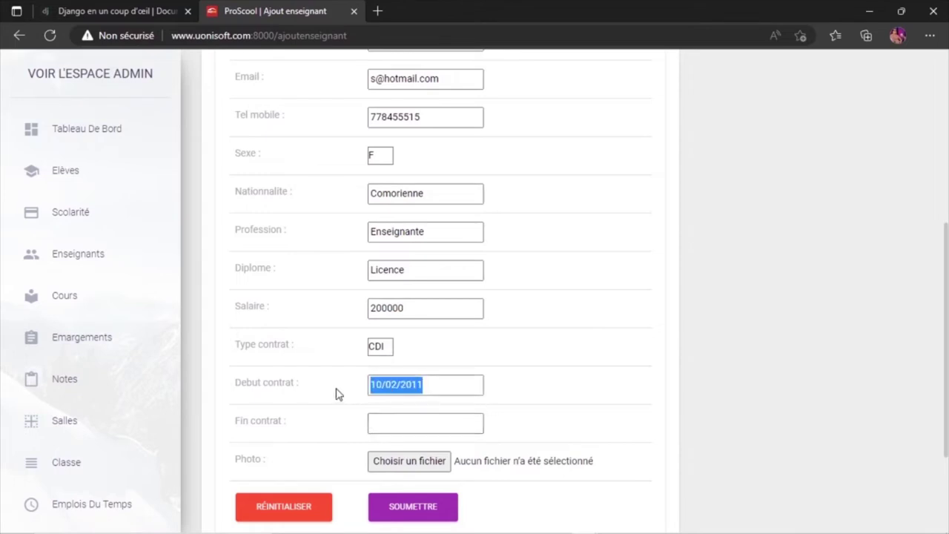
pyautogui.click(396, 426)
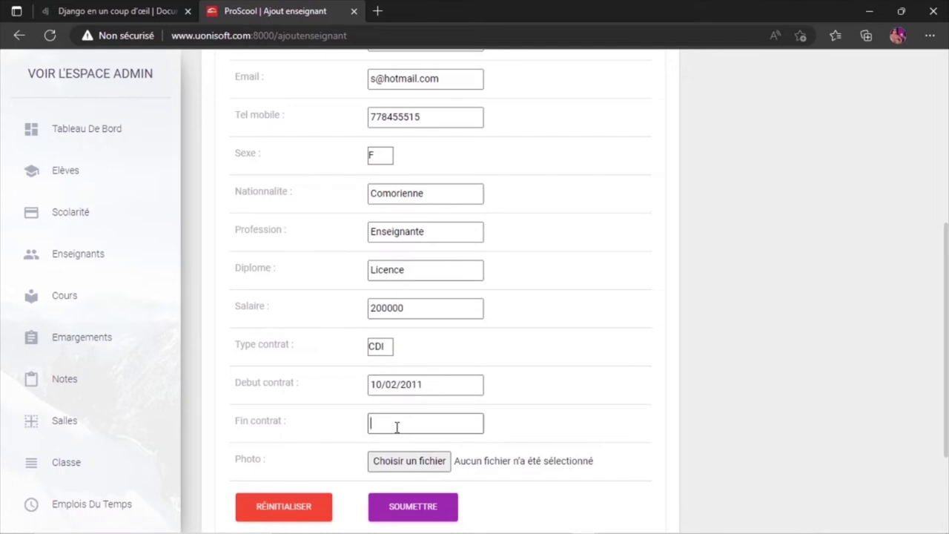
pyautogui.hotkey('ctrl', 'v')
pyautogui.press('BackSpace')
pyautogui.moveTo(426, 430); pyautogui.dragTo(275, 441)
pyautogui.press('BackSpace')
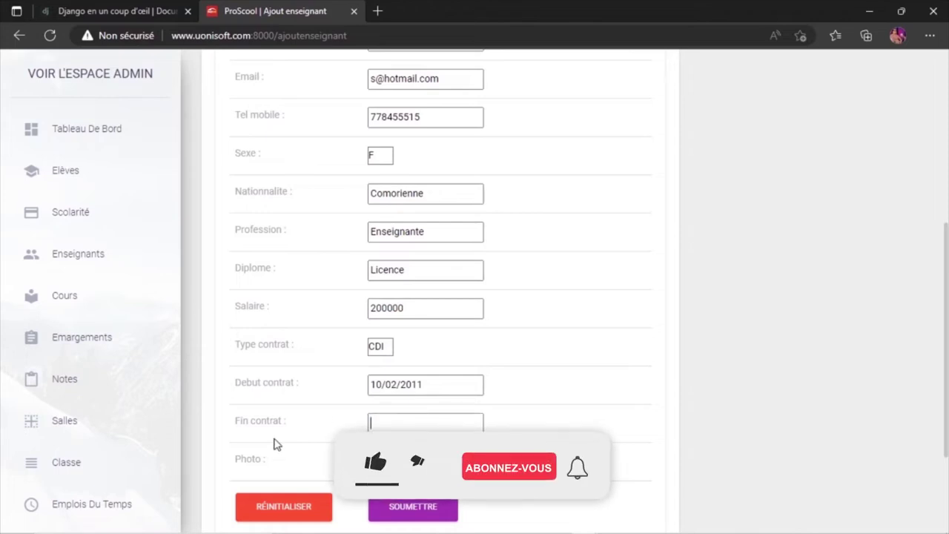
pyautogui.click(406, 513)
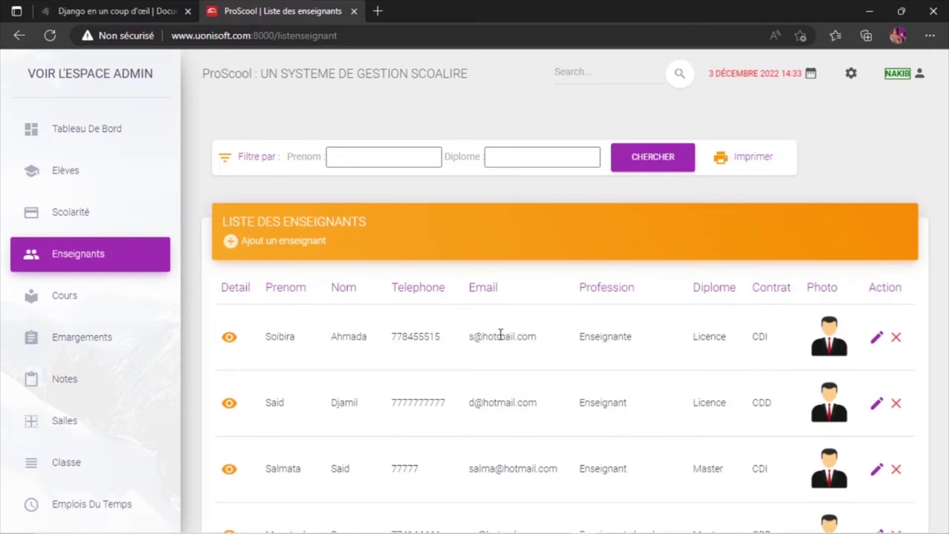
# View the new teacher's details, including the 10 février 2011 contract start, then return to the list.
pyautogui.click(230, 338)
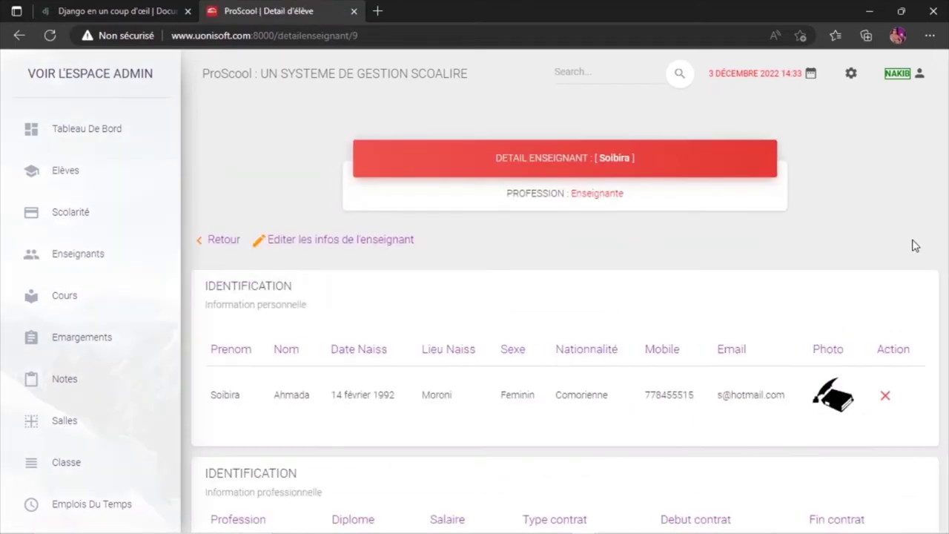
pyautogui.scroll(-2, 916, 246)
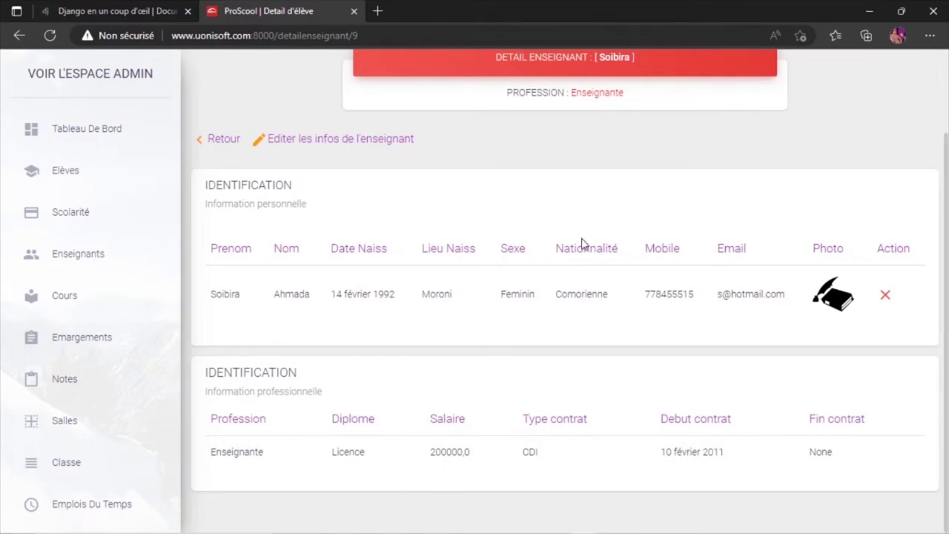
pyautogui.click(219, 141)
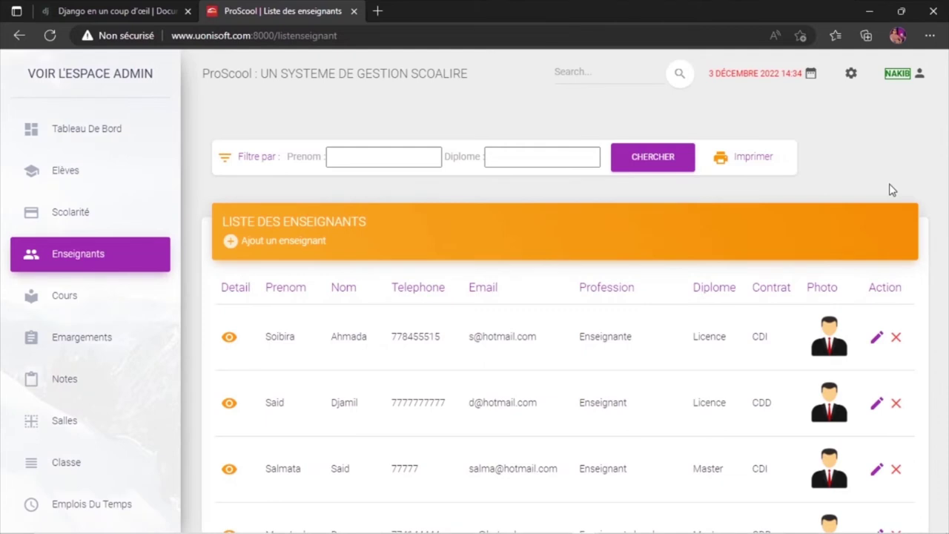
# Filter the teachers list by the new teacher's first name, then clear the filter.
pyautogui.click(384, 158)
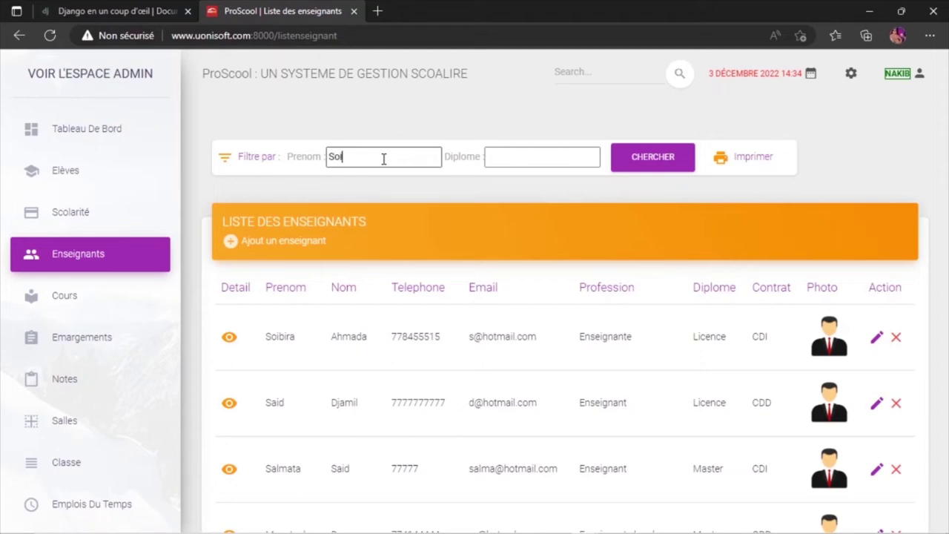
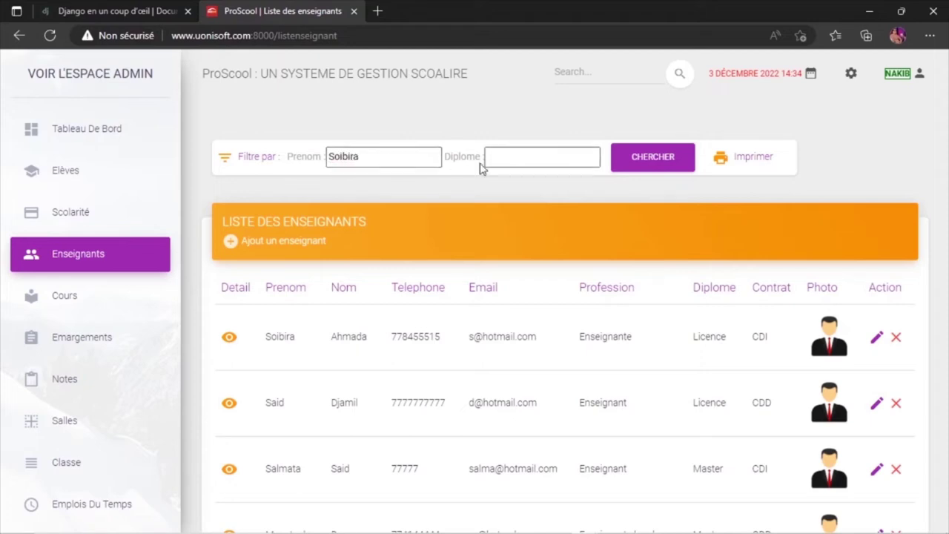
pyautogui.click(645, 167)
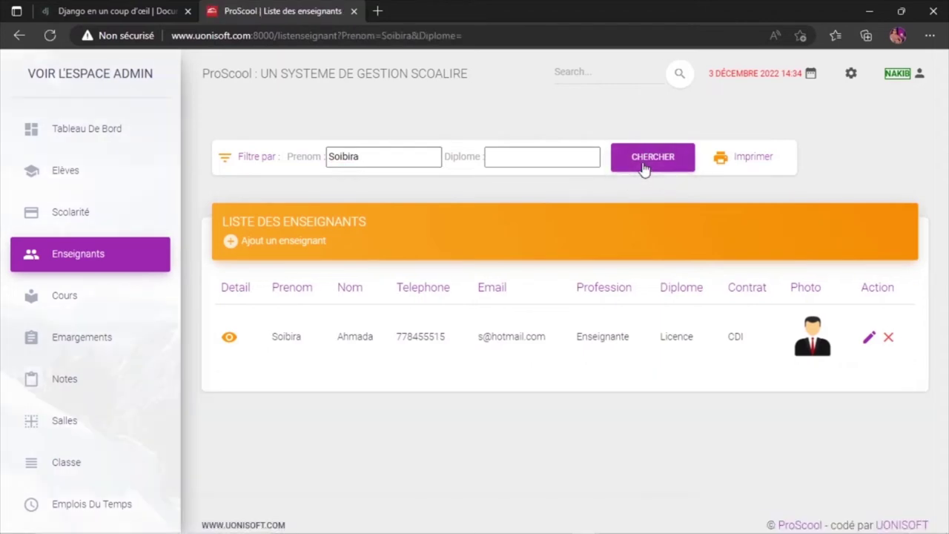
pyautogui.press('BackSpace')
pyautogui.press('BackSpace')
pyautogui.press('BackSpace')
pyautogui.press('BackSpace')
pyautogui.click(530, 155)
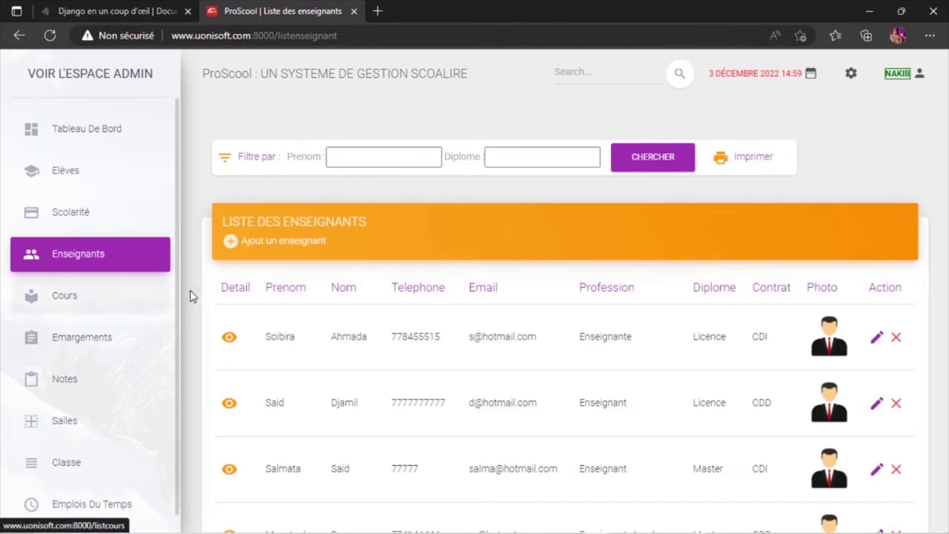
# Browse the Classe list (6EME, CM2, 5EME, 1ERE, 3EME, TRML, CP2) and view 6EME's students.
pyautogui.scroll(-1, 156, 341)
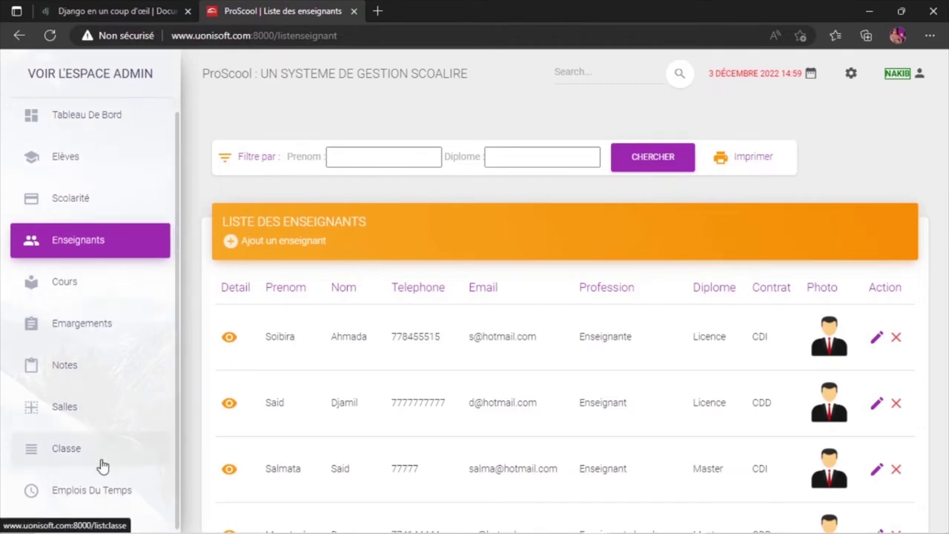
pyautogui.click(76, 465)
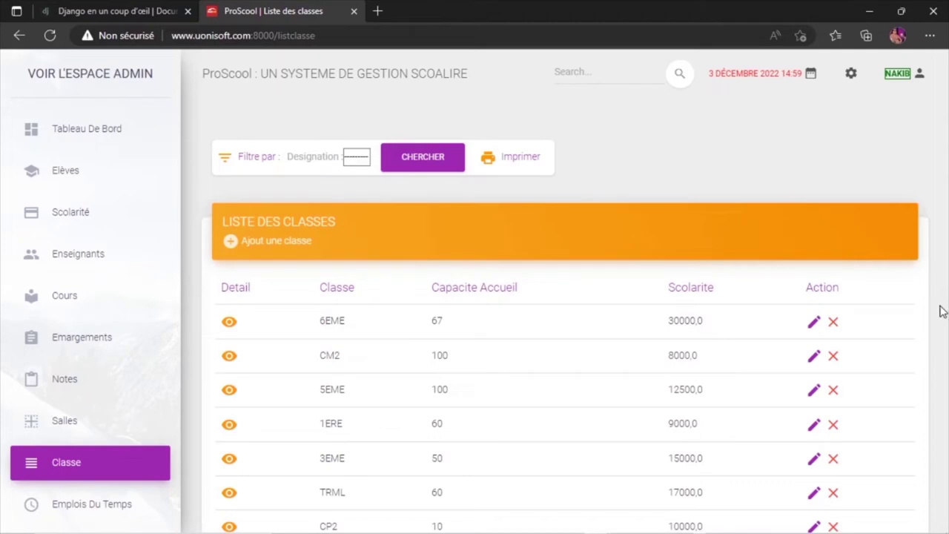
pyautogui.scroll(-1, 939, 313)
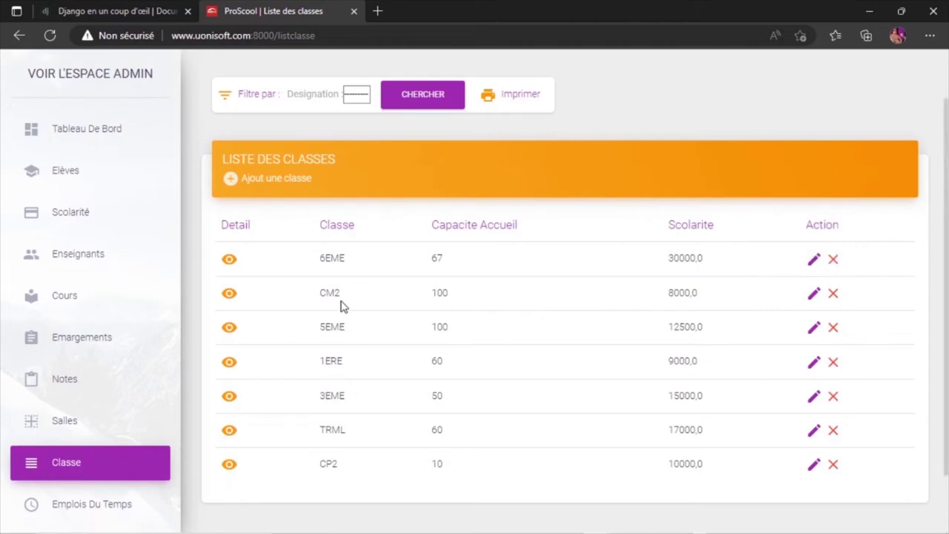
pyautogui.click(229, 261)
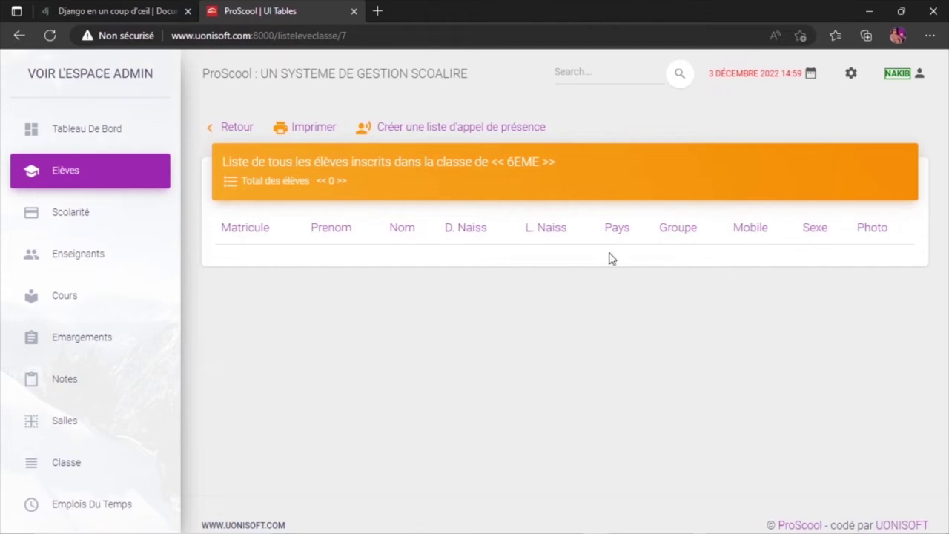
# Open the 6EME attendance call list, then go back to the list of classes.
pyautogui.click(458, 135)
pyautogui.click(457, 134)
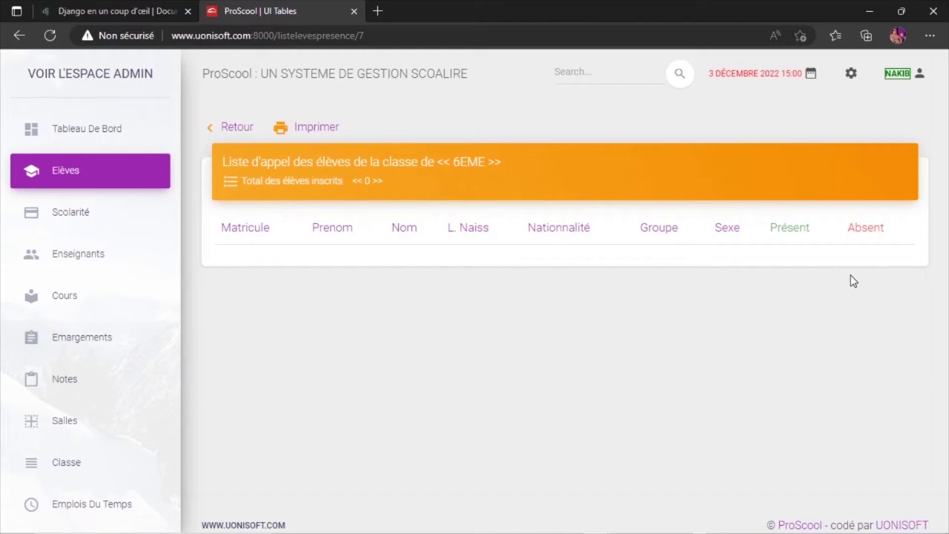
pyautogui.click(244, 131)
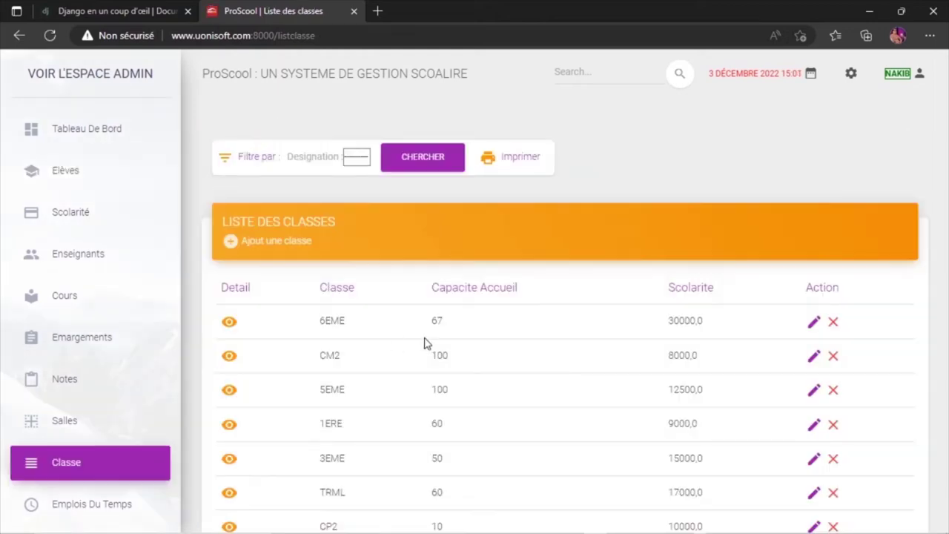
pyautogui.click(75, 179)
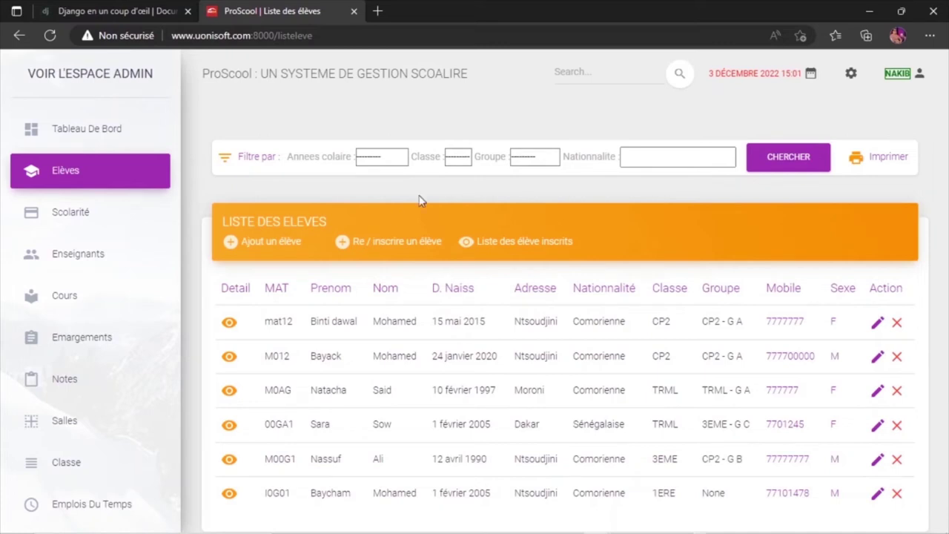
pyautogui.click(460, 157)
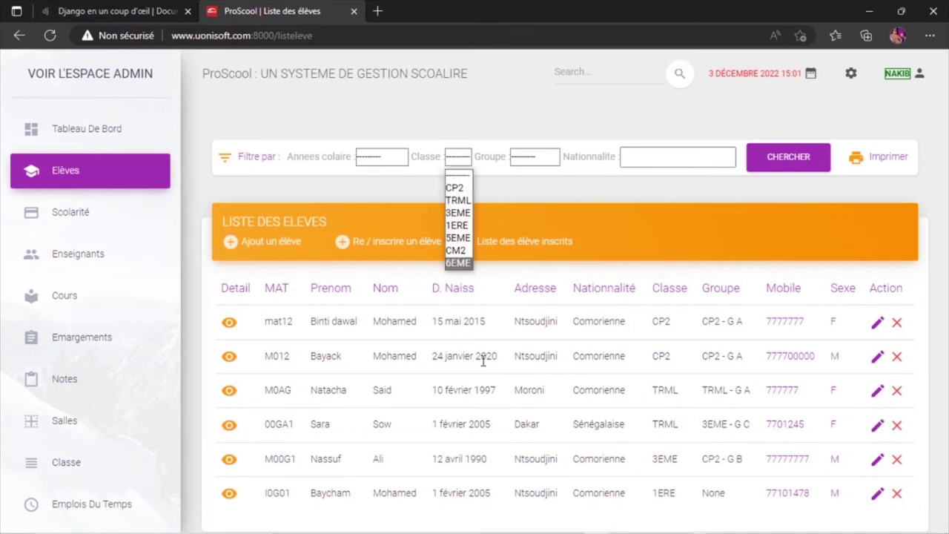
pyautogui.click(459, 188)
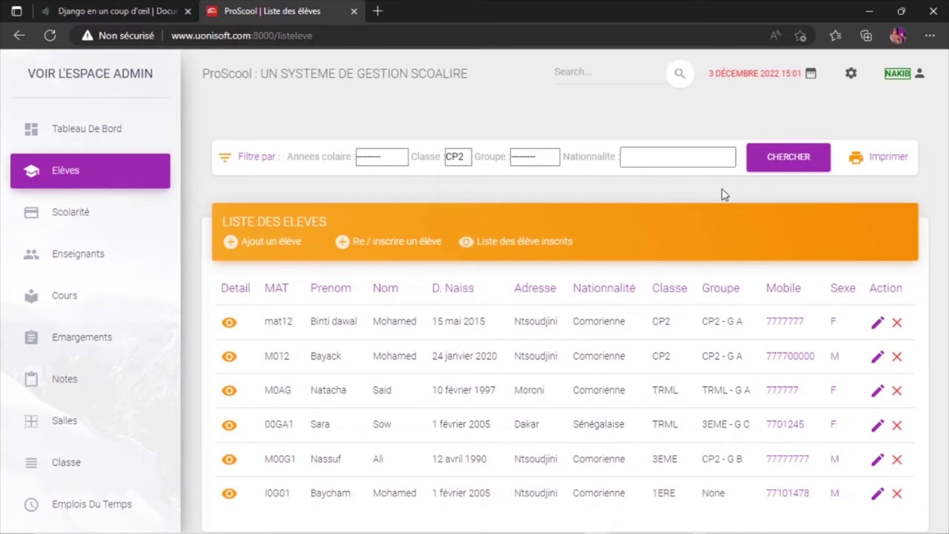
pyautogui.click(780, 156)
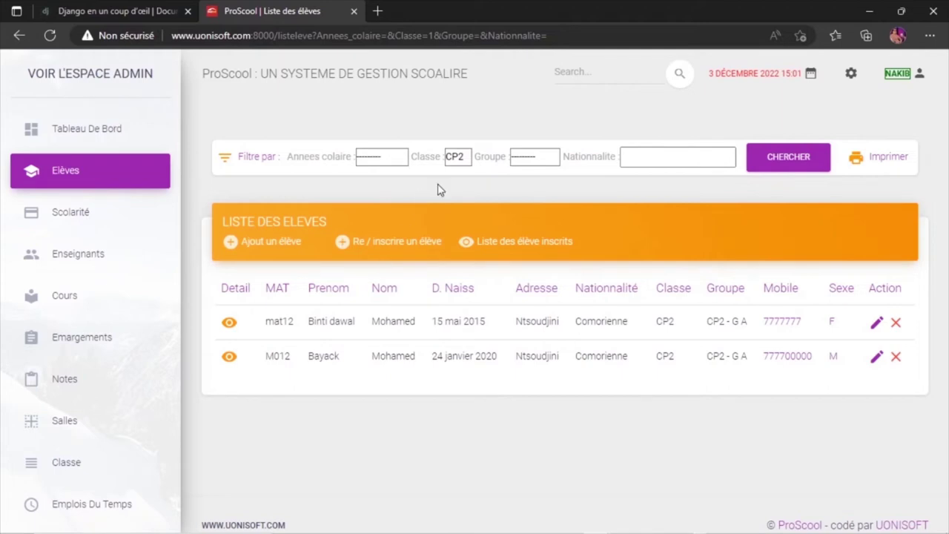
pyautogui.click(456, 161)
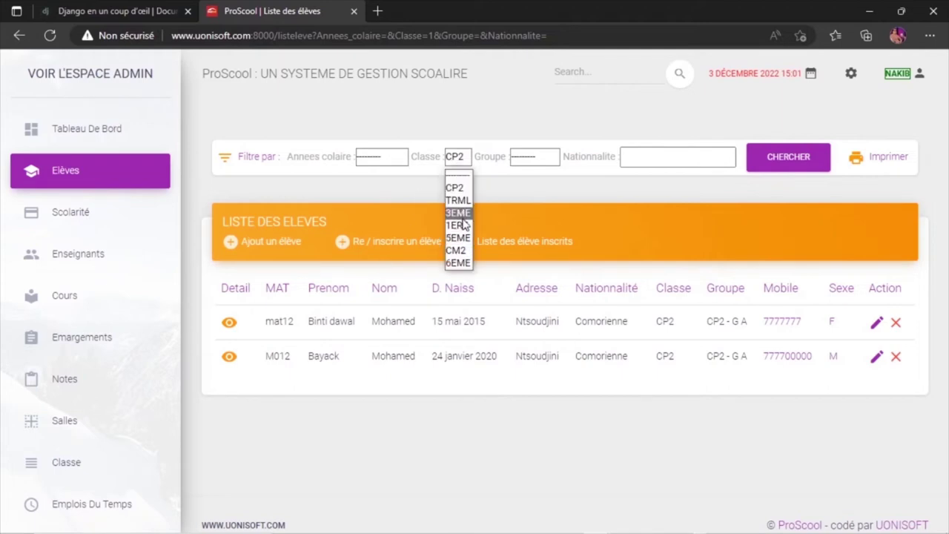
pyautogui.click(459, 214)
pyautogui.click(796, 163)
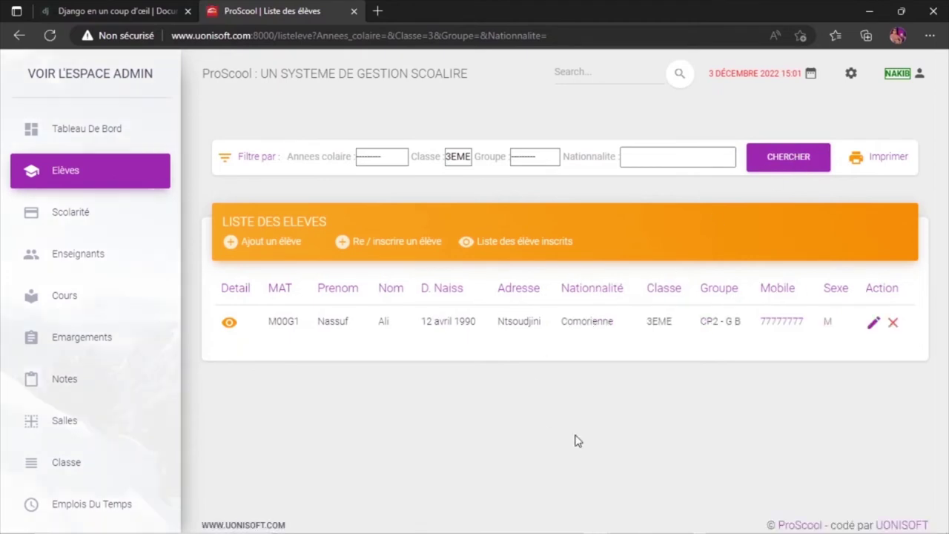
pyautogui.click(461, 160)
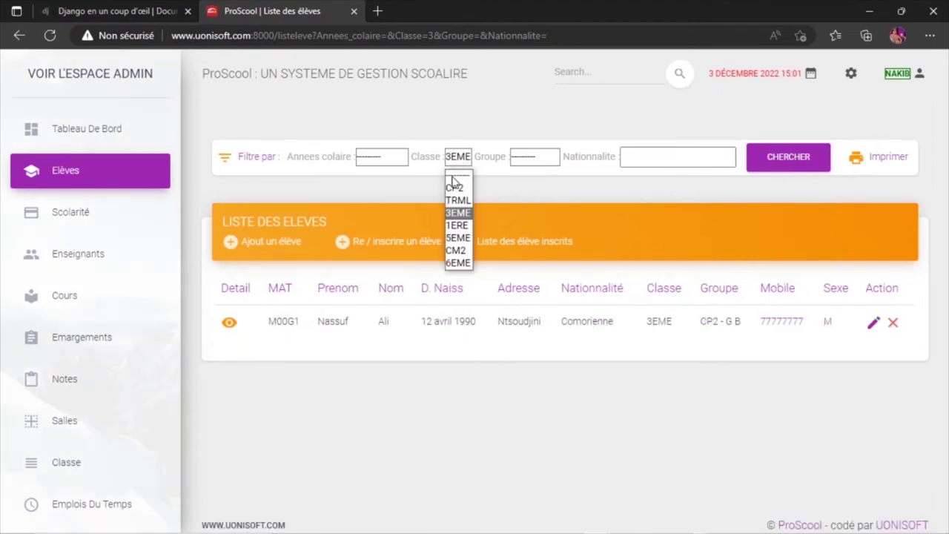
pyautogui.click(66, 465)
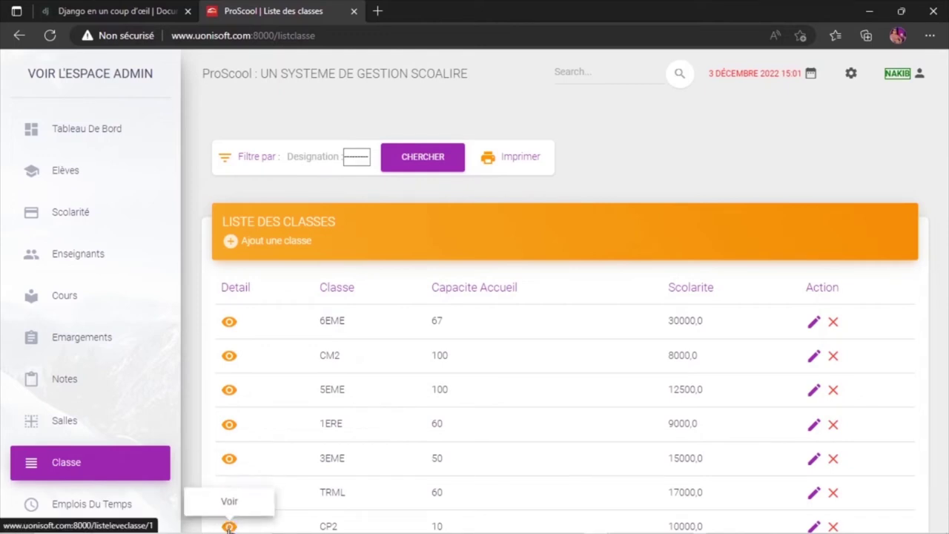
# Filter the class list to CP2, open its enrolled students and create a roll-call sheet.
pyautogui.click(361, 159)
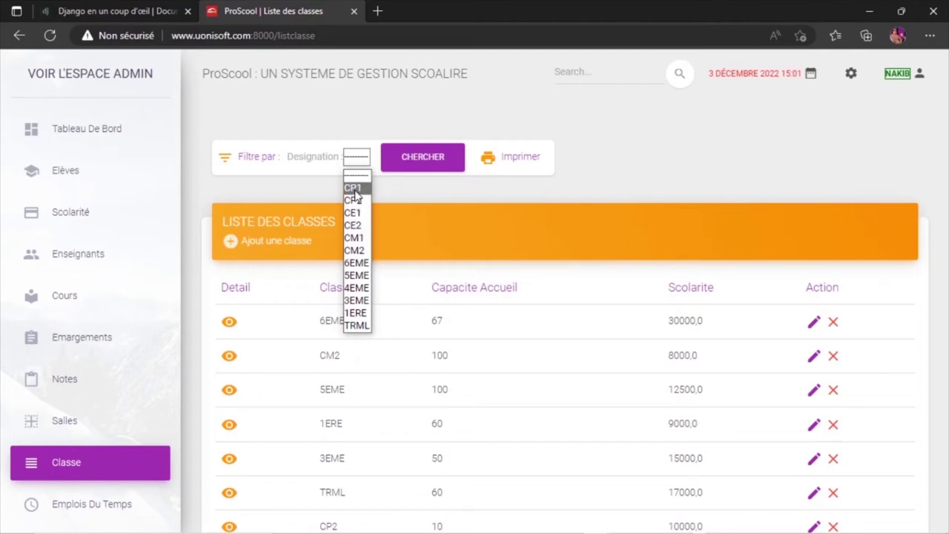
pyautogui.press('Escape')
pyautogui.click(423, 158)
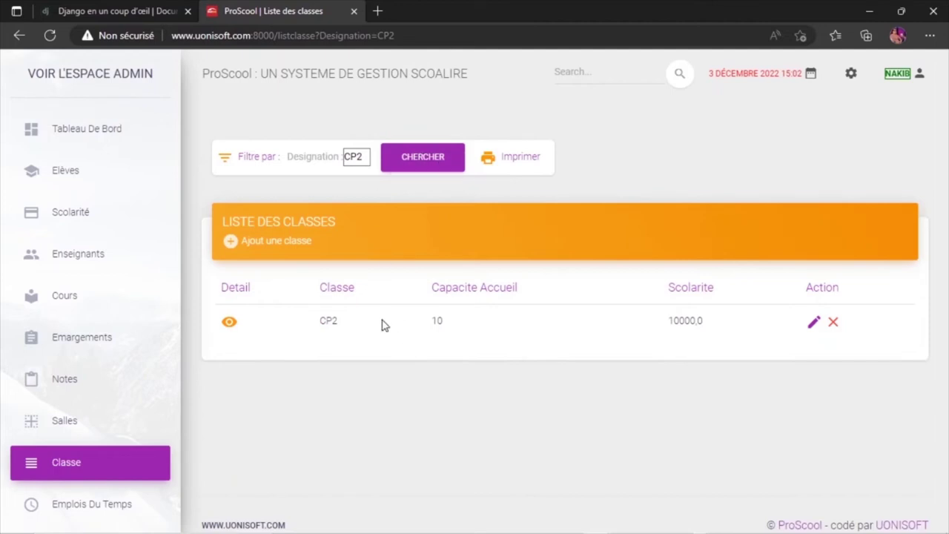
pyautogui.click(231, 323)
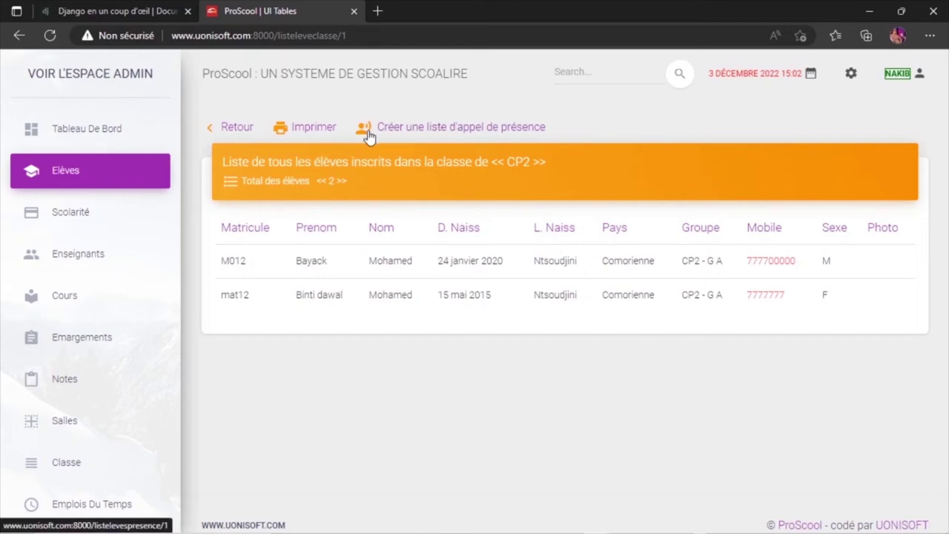
pyautogui.click(440, 129)
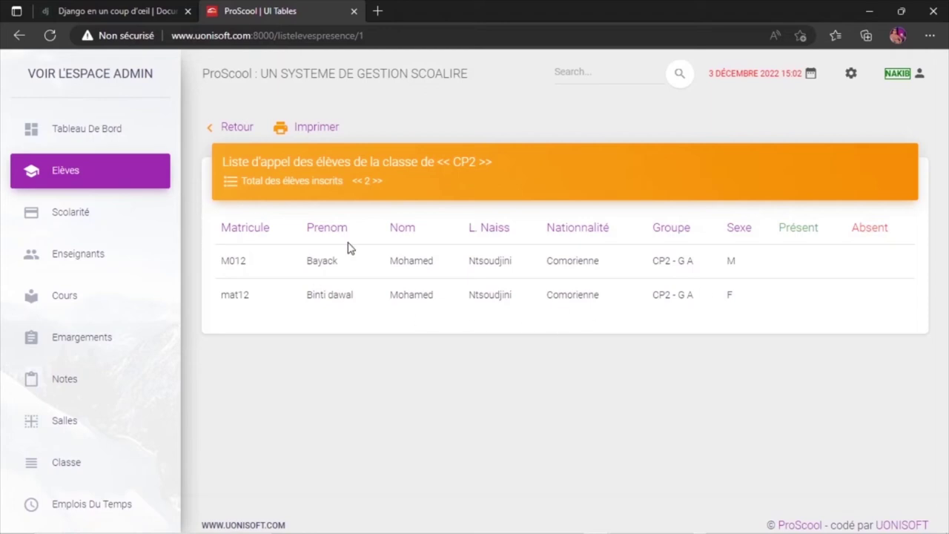
# Leave the CP2 attendance sheet and go back to Liste des classes.
pyautogui.click(229, 127)
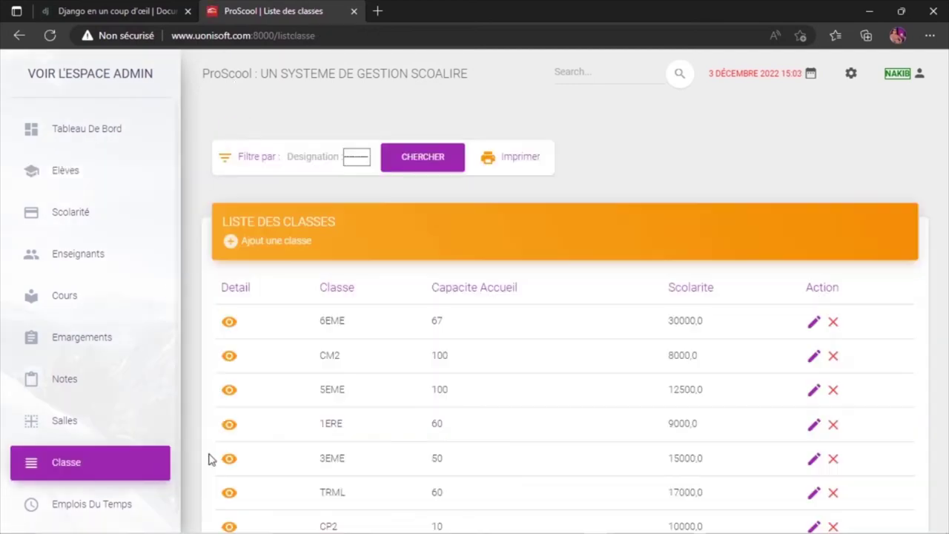
pyautogui.click(361, 156)
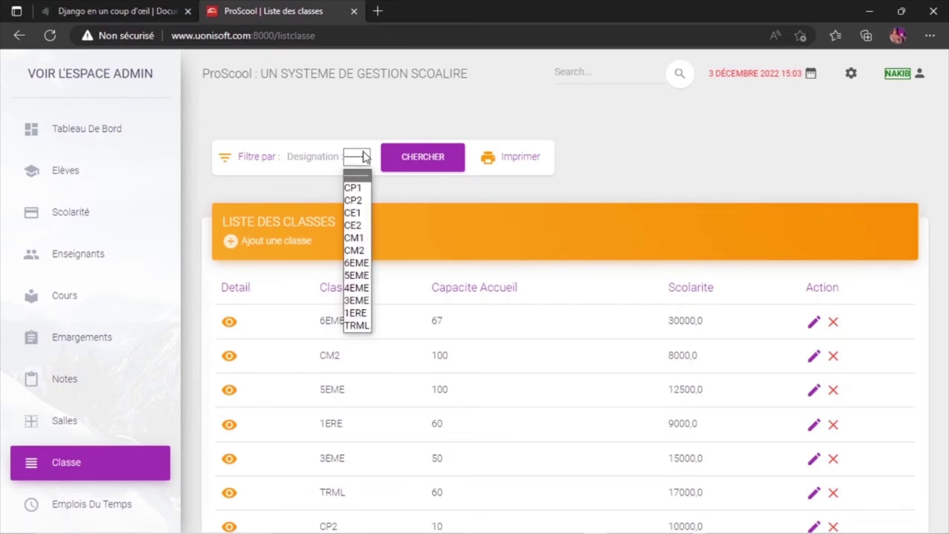
pyautogui.click(354, 188)
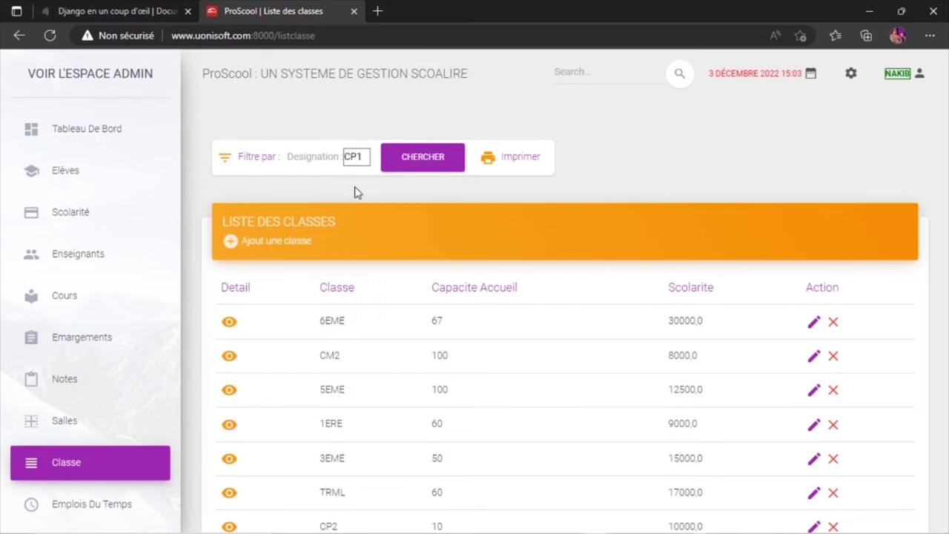
pyautogui.click(425, 155)
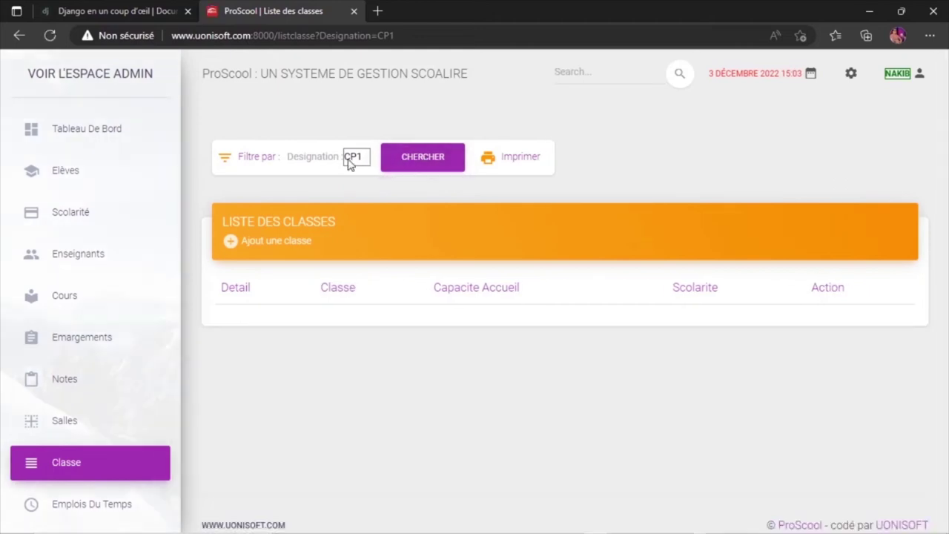
pyautogui.click(349, 160)
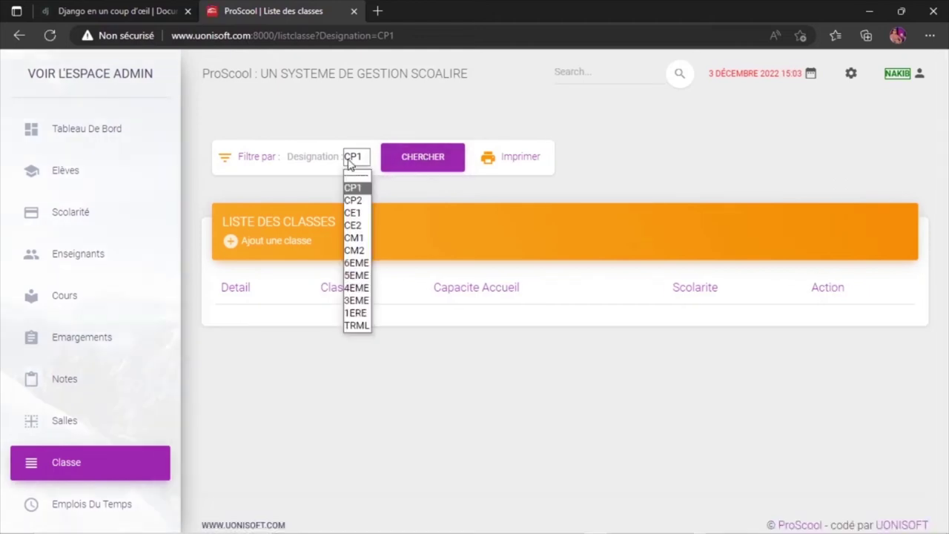
pyautogui.click(355, 200)
pyautogui.click(424, 158)
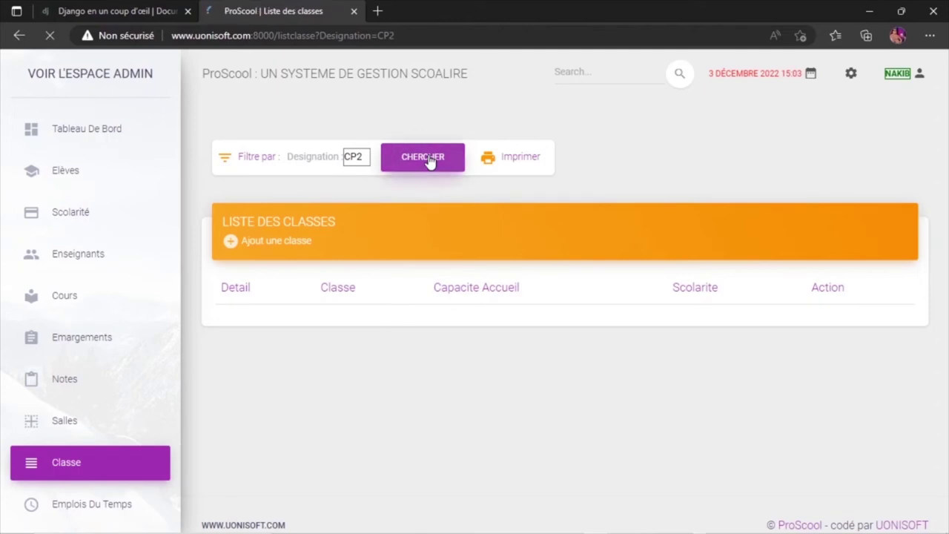
pyautogui.click(349, 158)
pyautogui.click(353, 227)
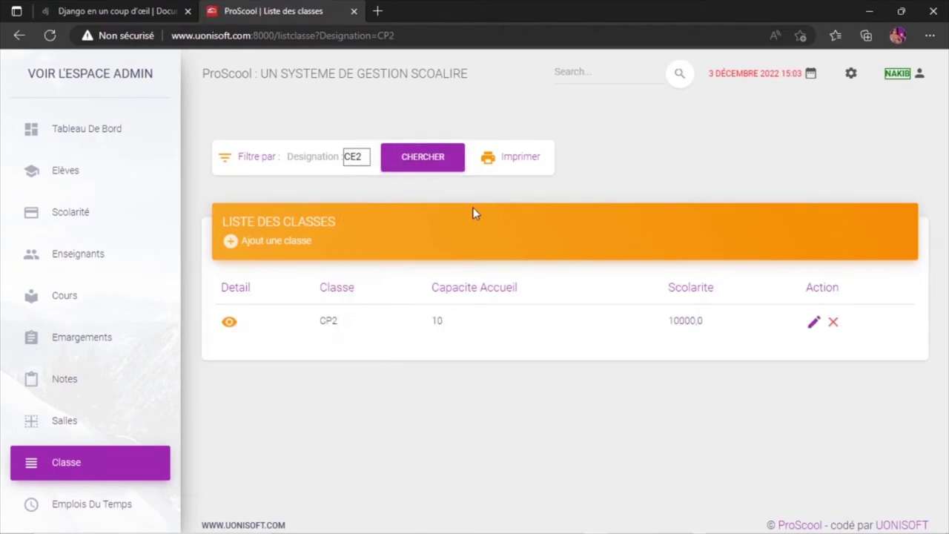
pyautogui.click(422, 165)
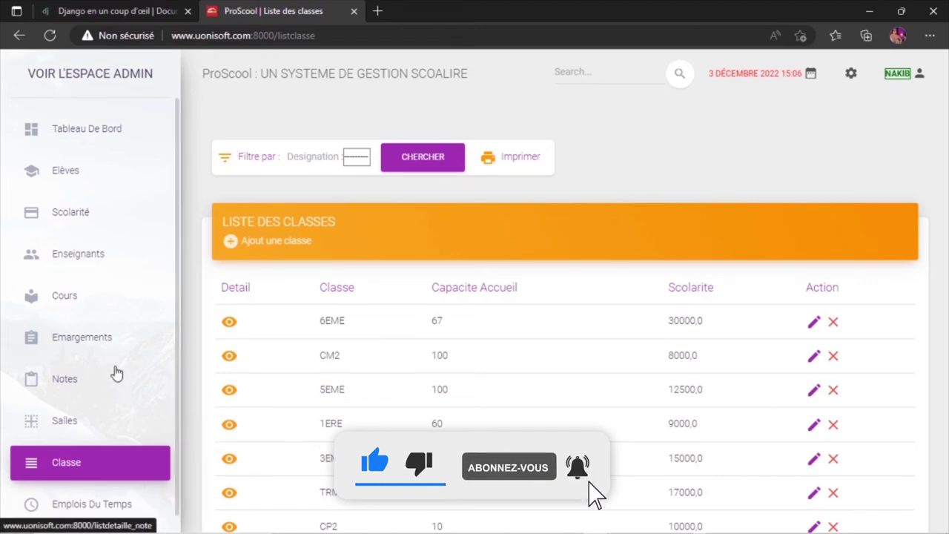
# Open Cours from the sidebar to view Liste des cours with its three courses.
pyautogui.click(89, 302)
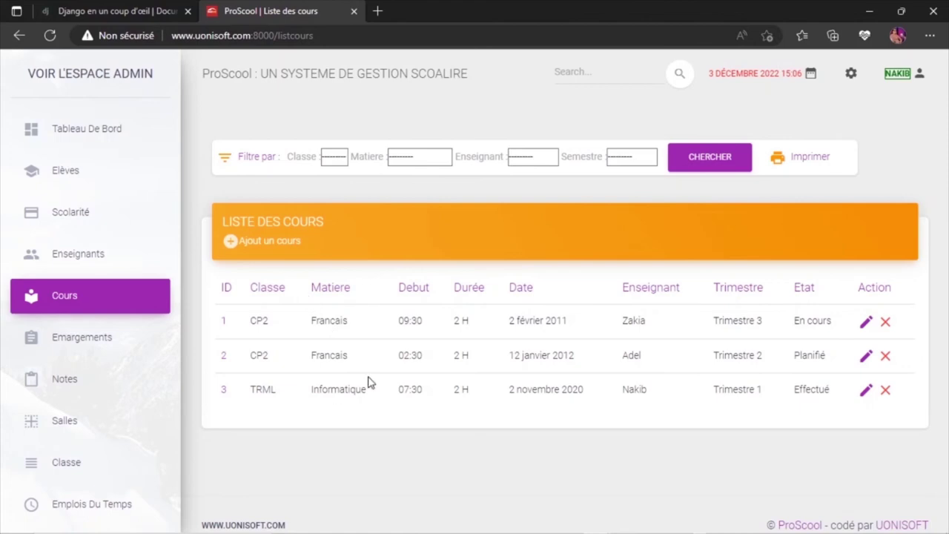
# Start a new course with class CP2 and subject Francais.
pyautogui.click(262, 242)
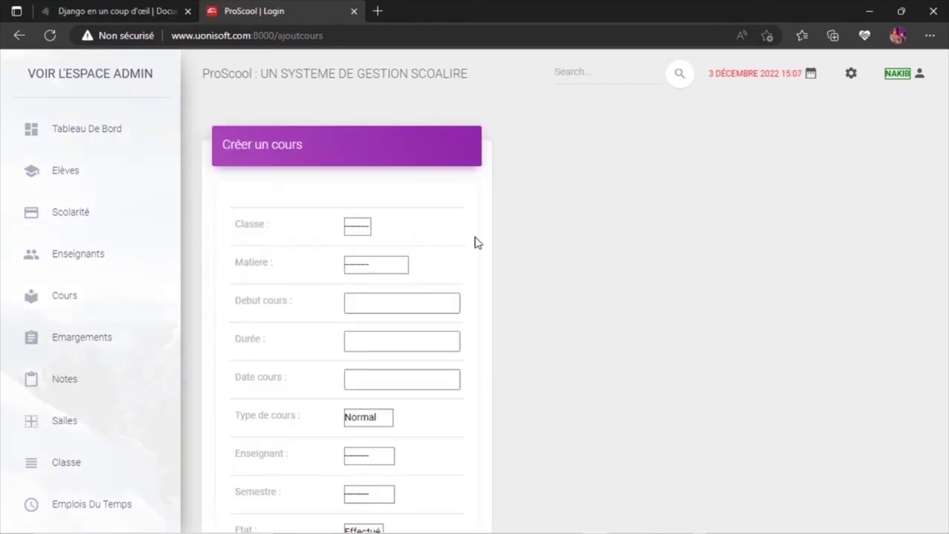
pyautogui.scroll(-1, 579, 262)
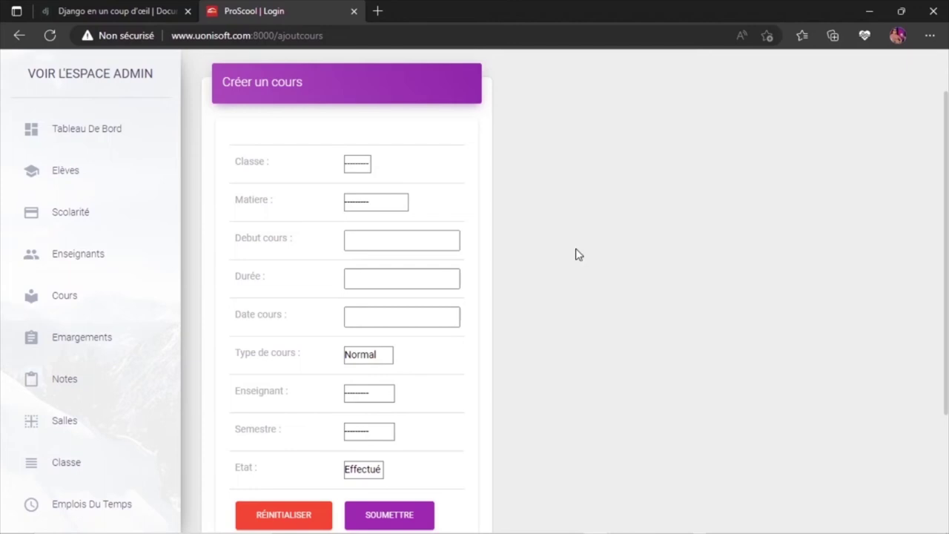
pyautogui.click(357, 165)
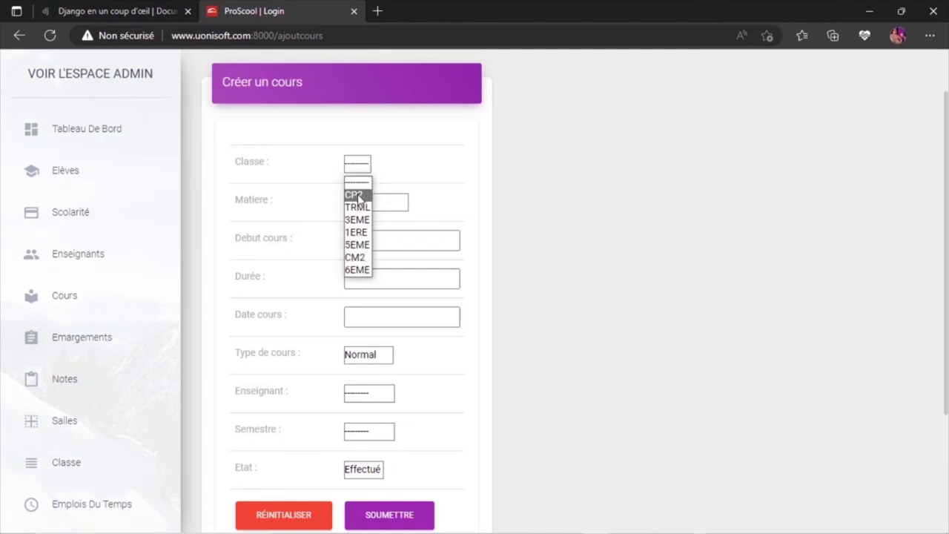
pyautogui.click(356, 195)
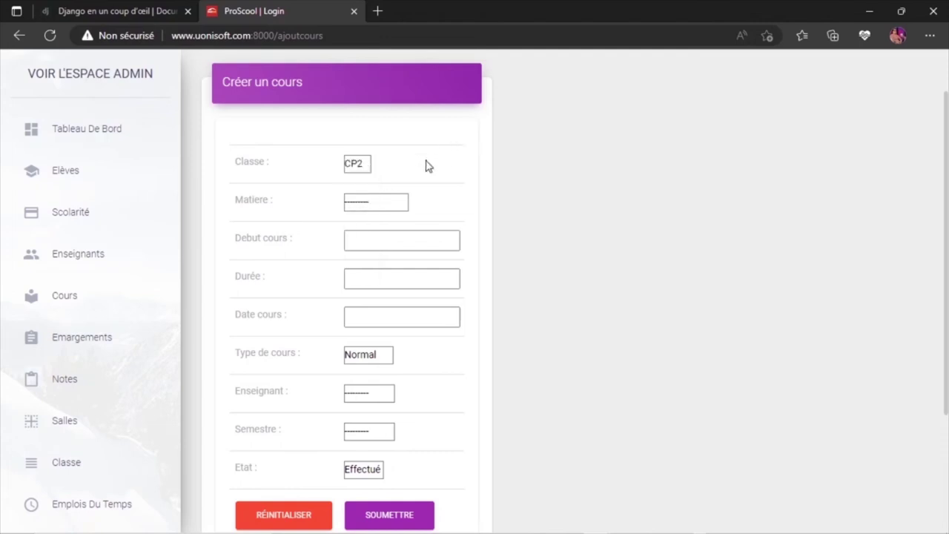
pyautogui.click(363, 205)
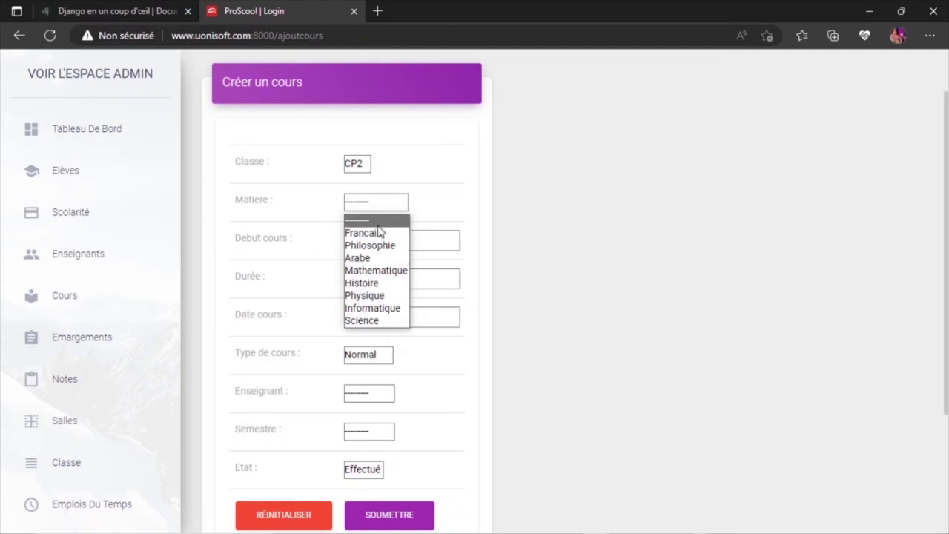
pyautogui.click(362, 217)
pyautogui.click(374, 209)
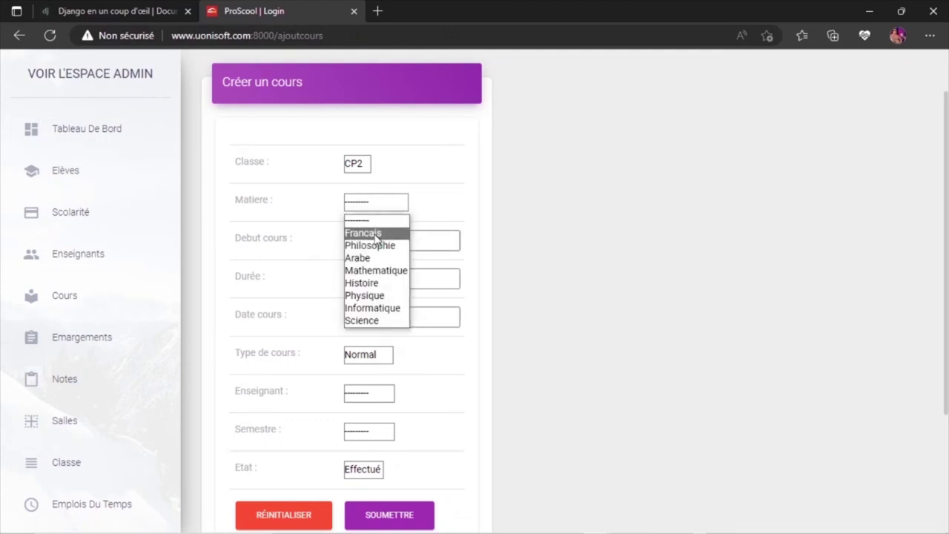
pyautogui.click(373, 232)
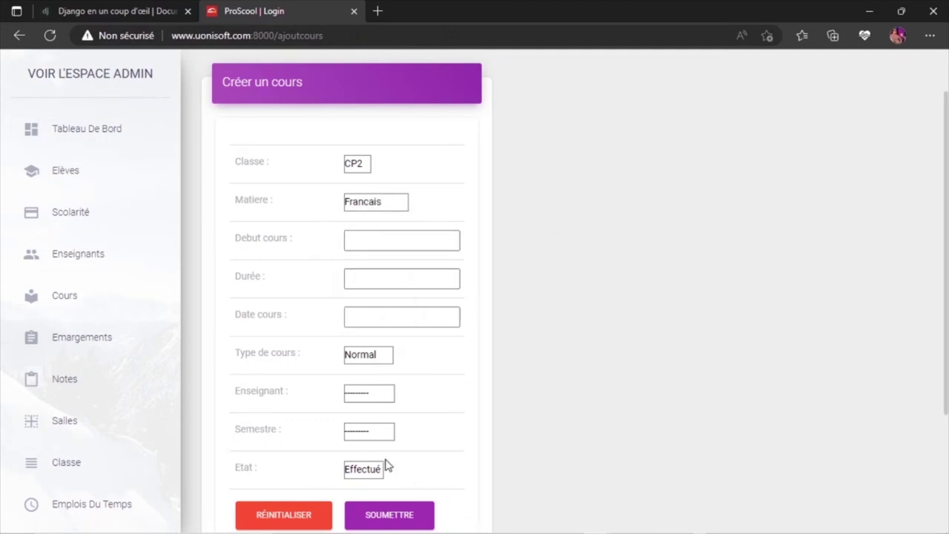
# Choose Youssouf as the course's teacher and Trimestre 1 as the semester.
pyautogui.click(369, 395)
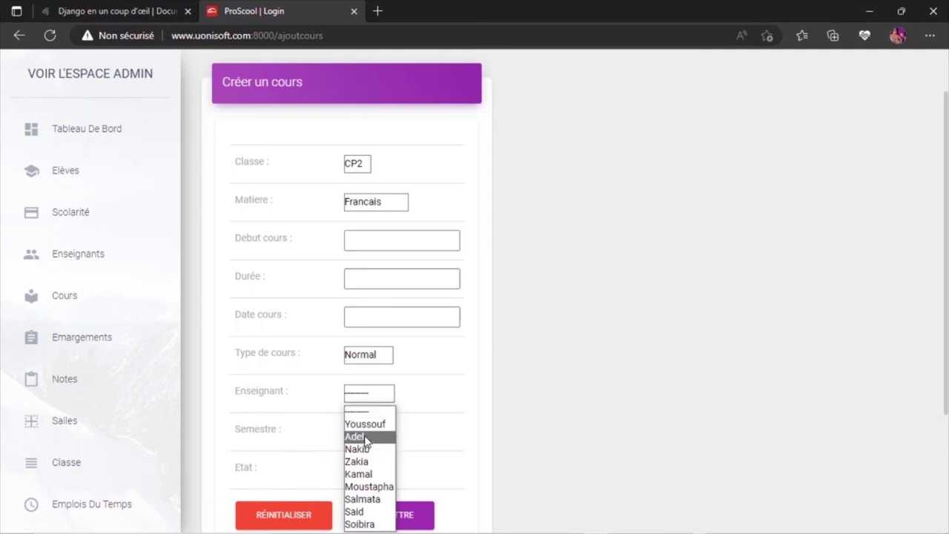
pyautogui.click(366, 428)
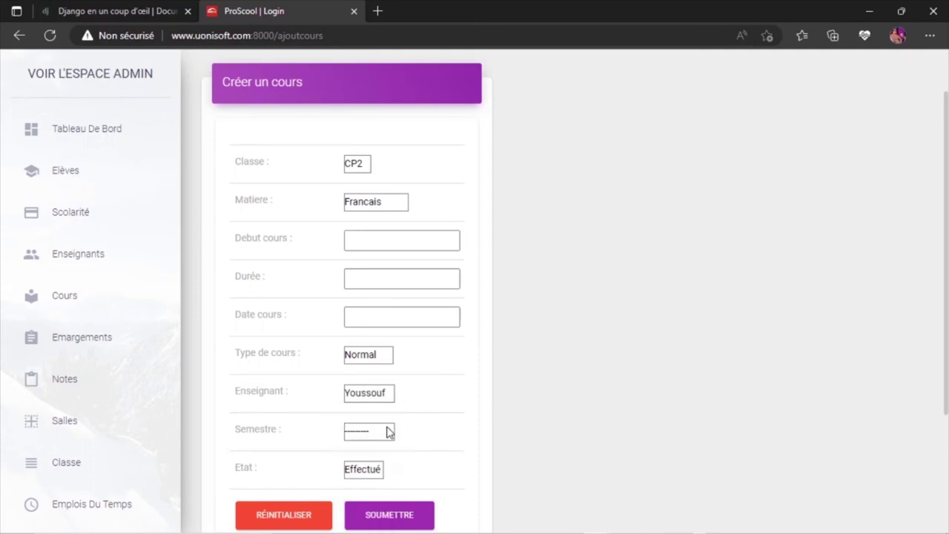
pyautogui.click(375, 432)
pyautogui.click(364, 462)
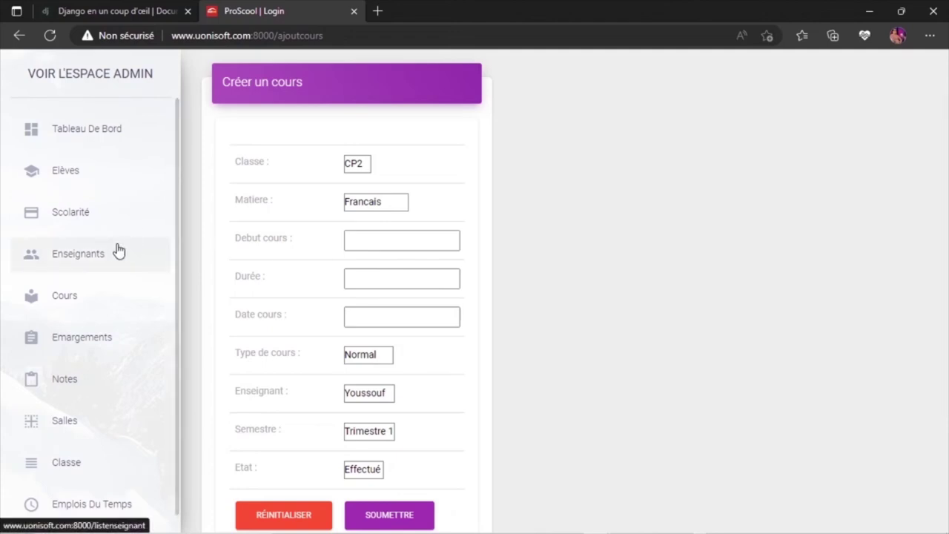
pyautogui.scroll(-1, 778, 255)
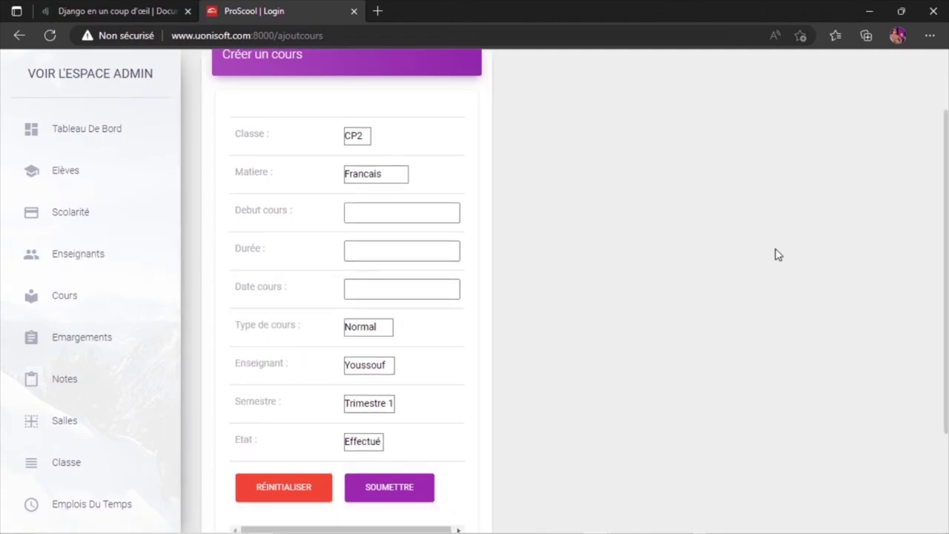
# Enter the course start time and raise the duration to 2.
pyautogui.click(422, 213)
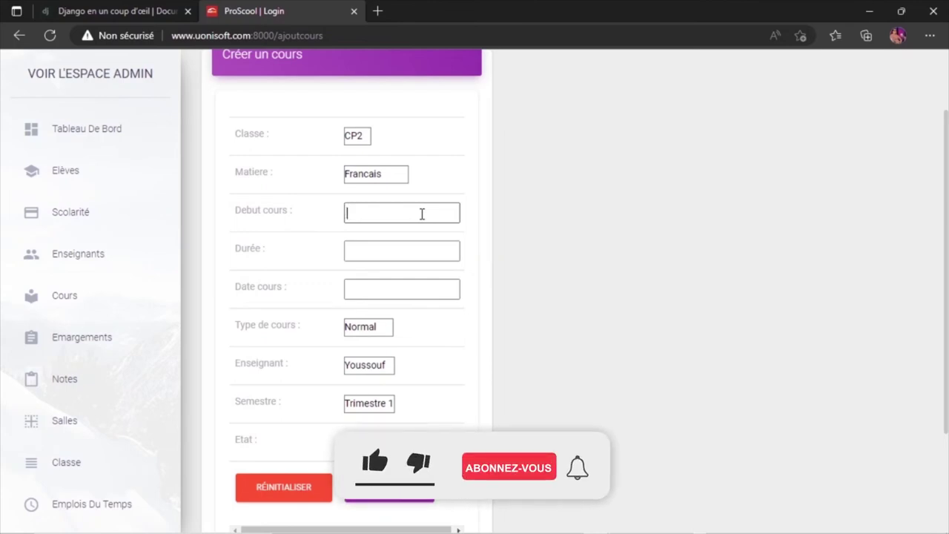
pyautogui.write('5')
pyautogui.press('BackSpace')
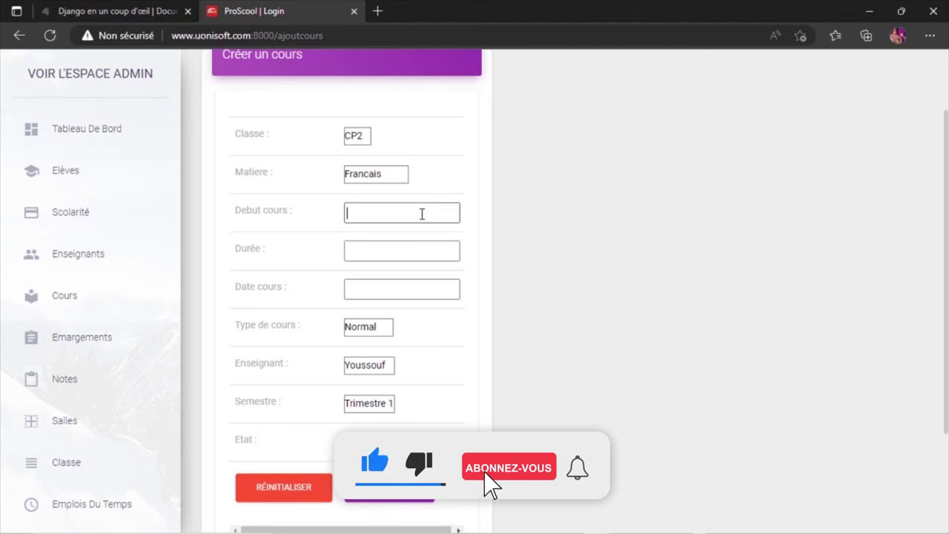
pyautogui.write('2')
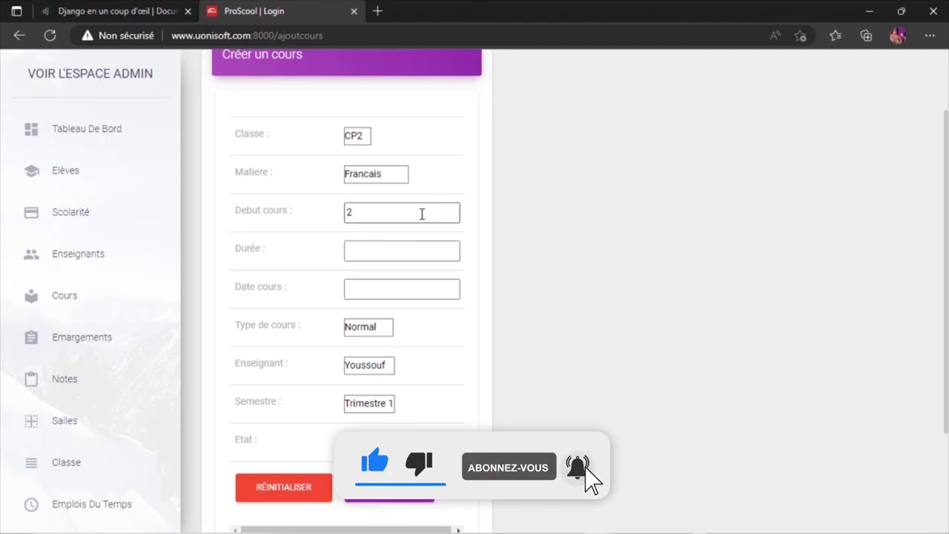
pyautogui.press('BackSpace')
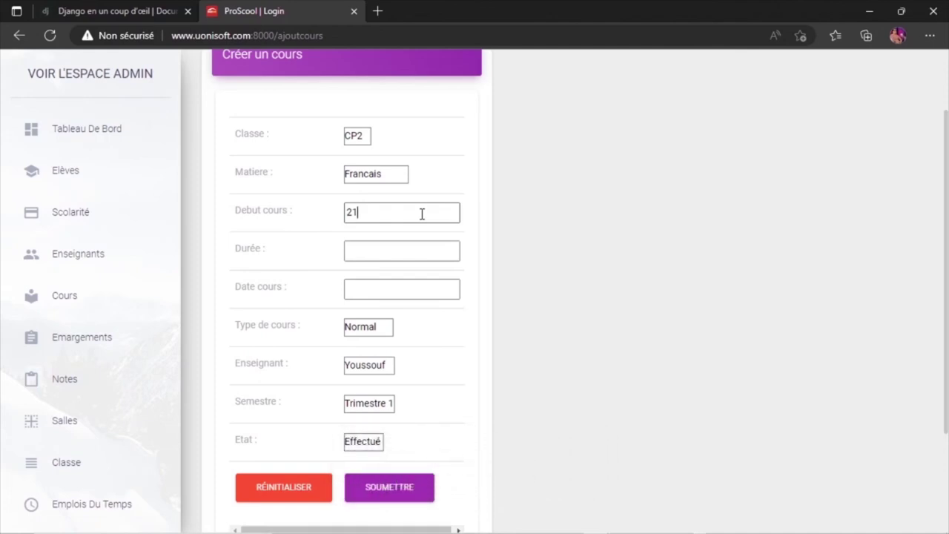
pyautogui.click(361, 251)
pyautogui.click(451, 247)
pyautogui.click(451, 248)
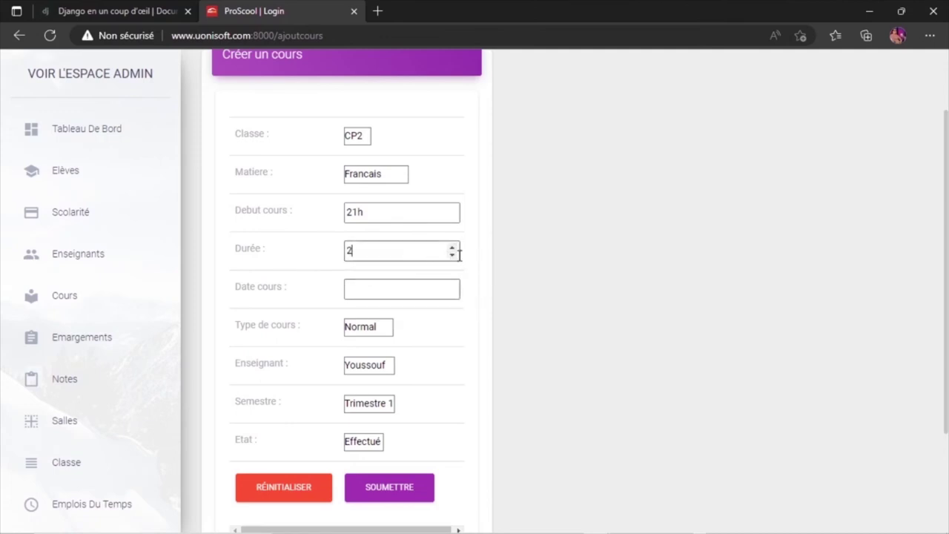
# Set the date 12/04/2022 and type Rattrapage, keeping Trimestre 1 and status Effectué.
pyautogui.click(361, 289)
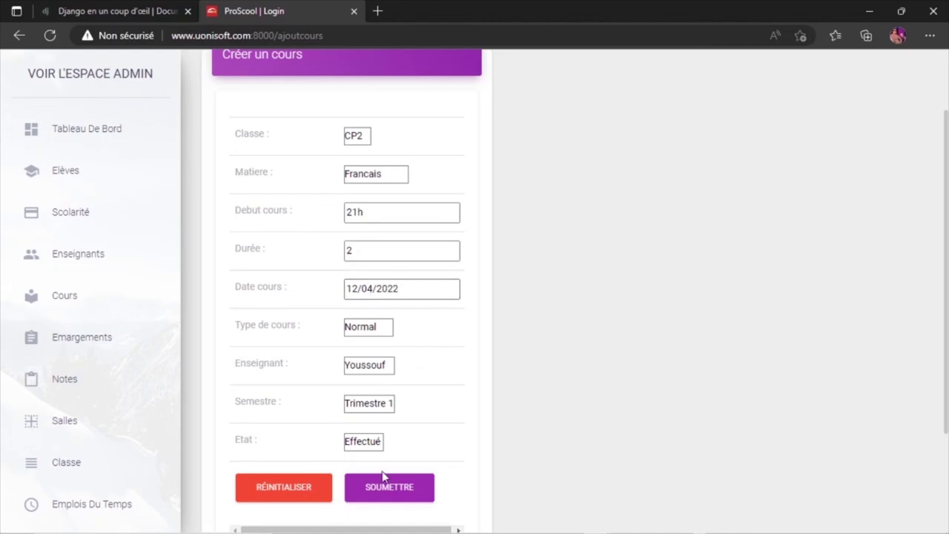
pyautogui.click(381, 331)
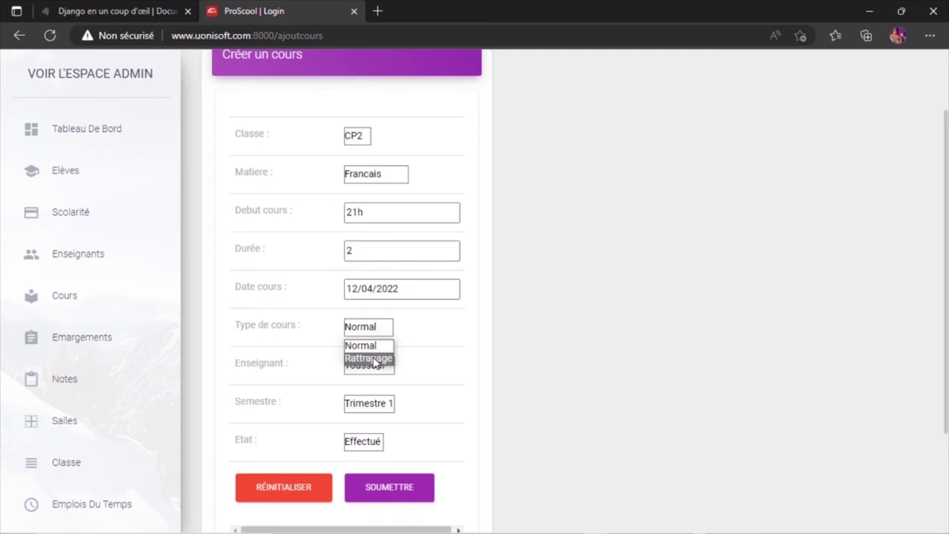
pyautogui.click(376, 359)
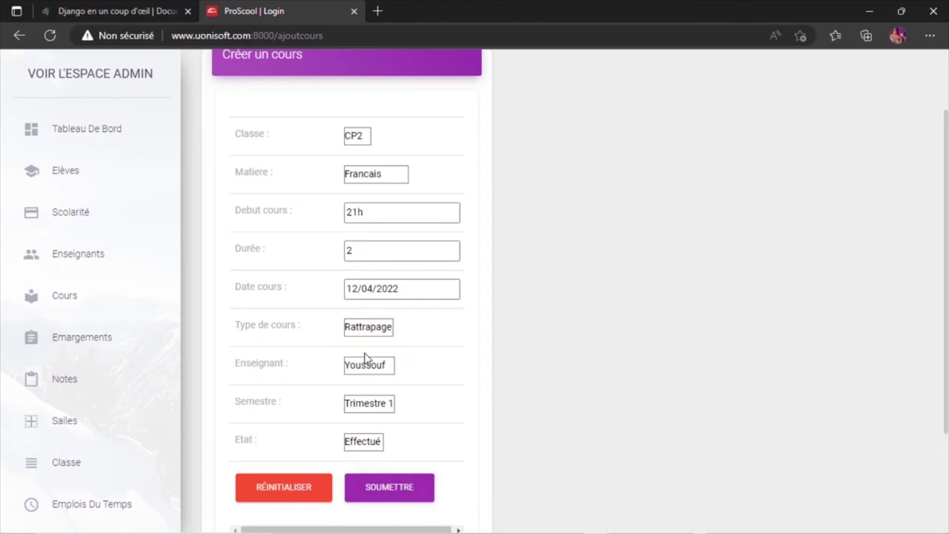
pyautogui.click(373, 409)
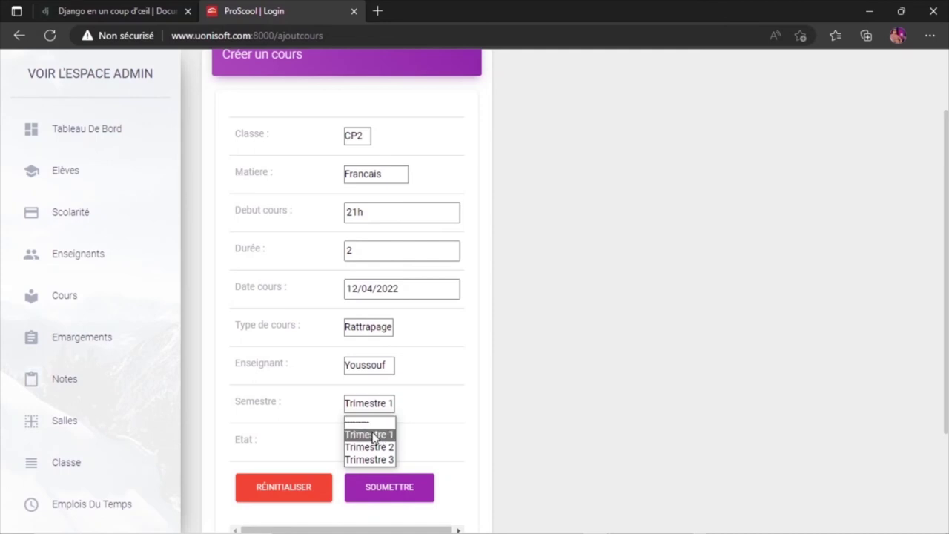
pyautogui.click(373, 437)
pyautogui.click(364, 445)
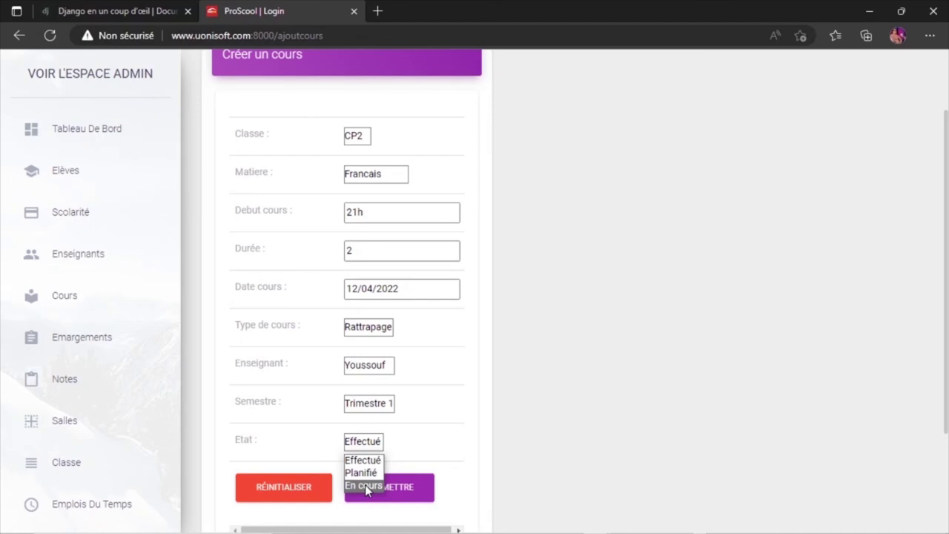
pyautogui.click(365, 466)
# Leave the status at Effectué and submit; the start time is rejected as invalid.
pyautogui.click(373, 443)
pyautogui.click(373, 444)
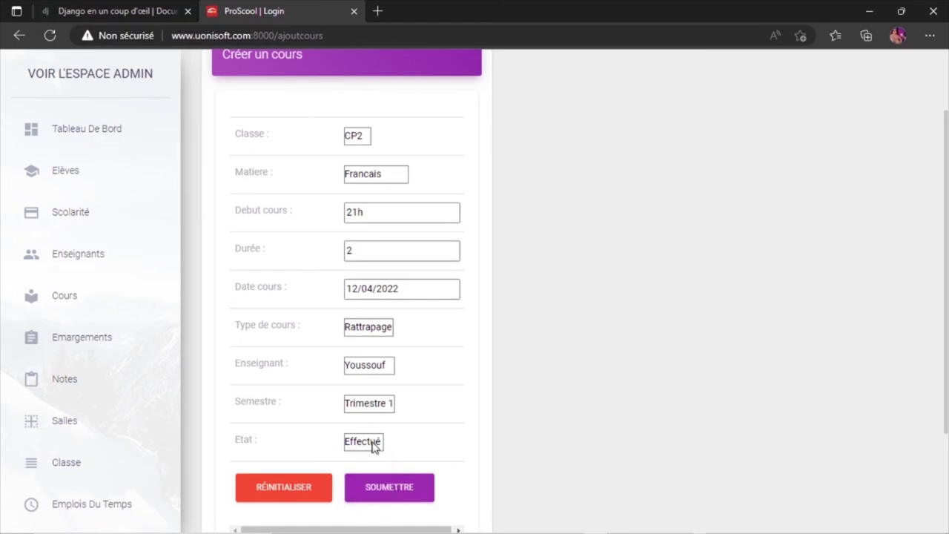
pyautogui.click(373, 443)
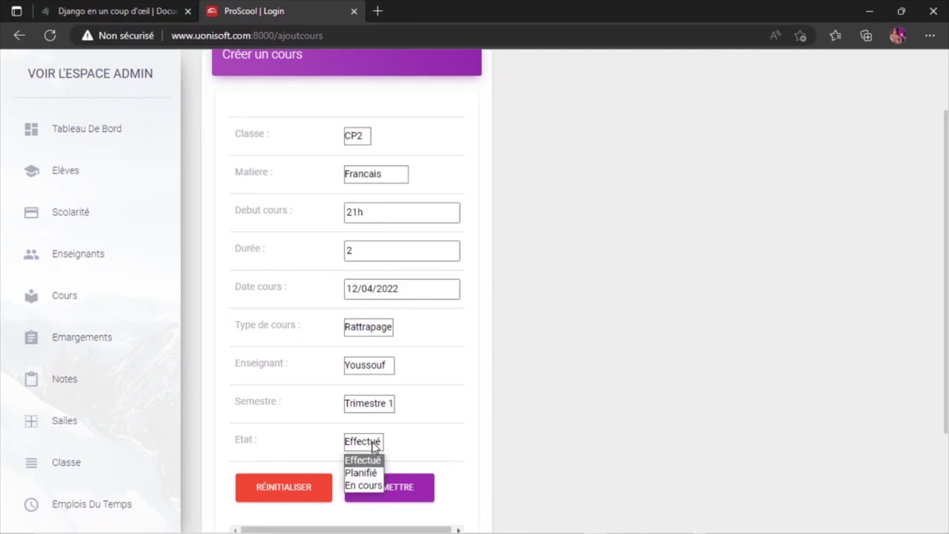
pyautogui.click(430, 445)
pyautogui.click(384, 497)
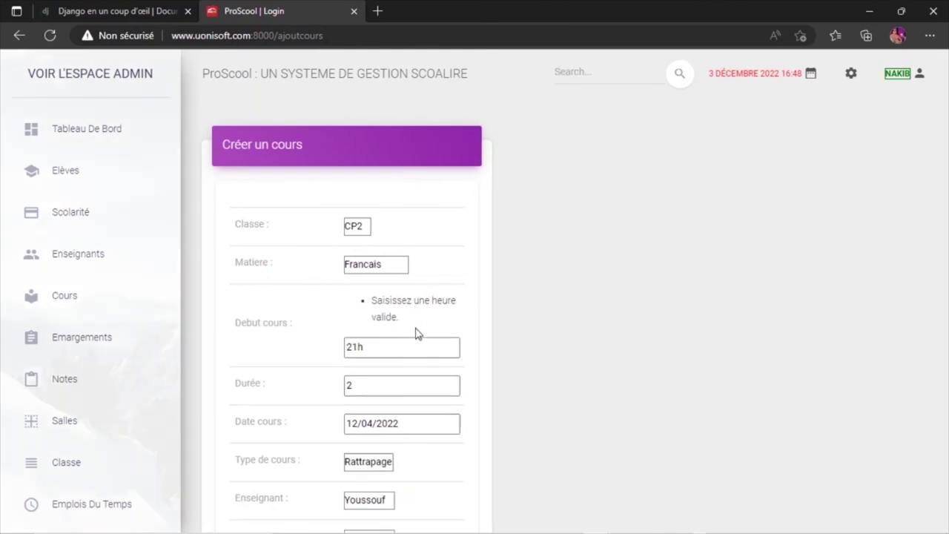
# Correct the start time to 21:04 and submit, adding CP2 Francais as course 4.
pyautogui.click(371, 347)
pyautogui.scroll(-4, 685, 368)
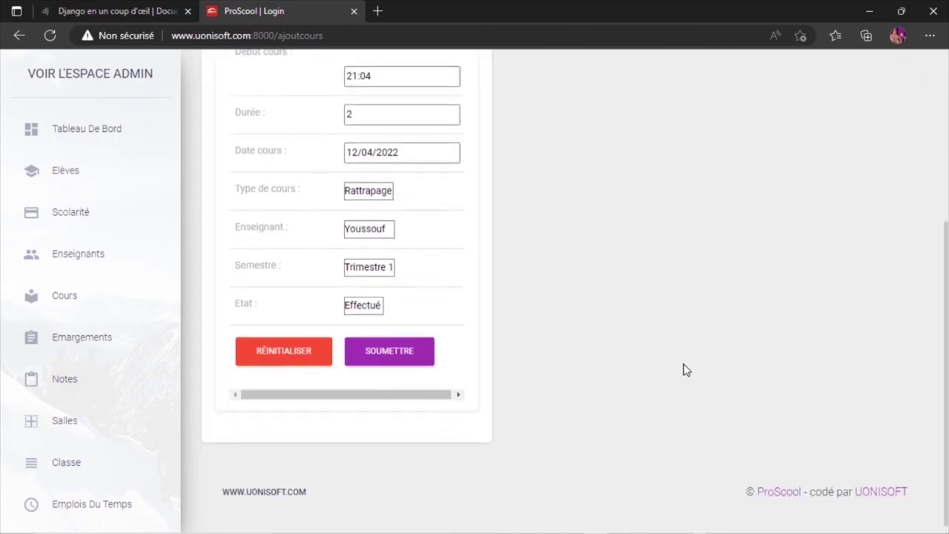
pyautogui.click(409, 359)
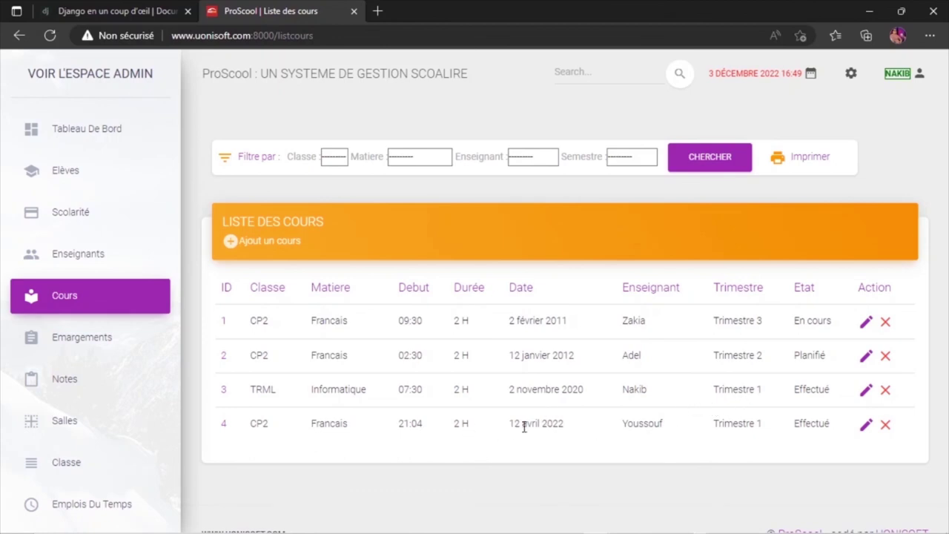
# Edit course 4, changing subject to Arabe, teacher to Soibira and class to 1ERE.
pyautogui.click(866, 429)
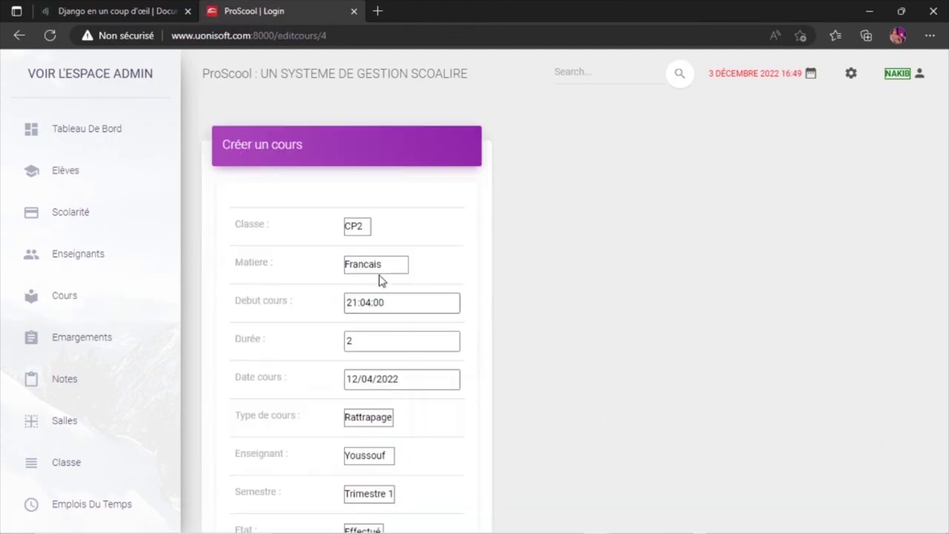
pyautogui.click(376, 267)
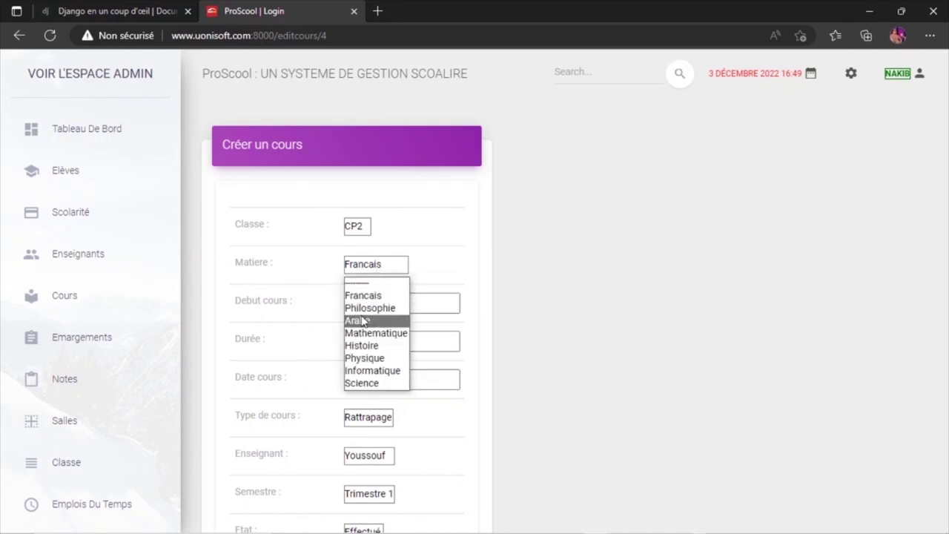
pyautogui.click(362, 321)
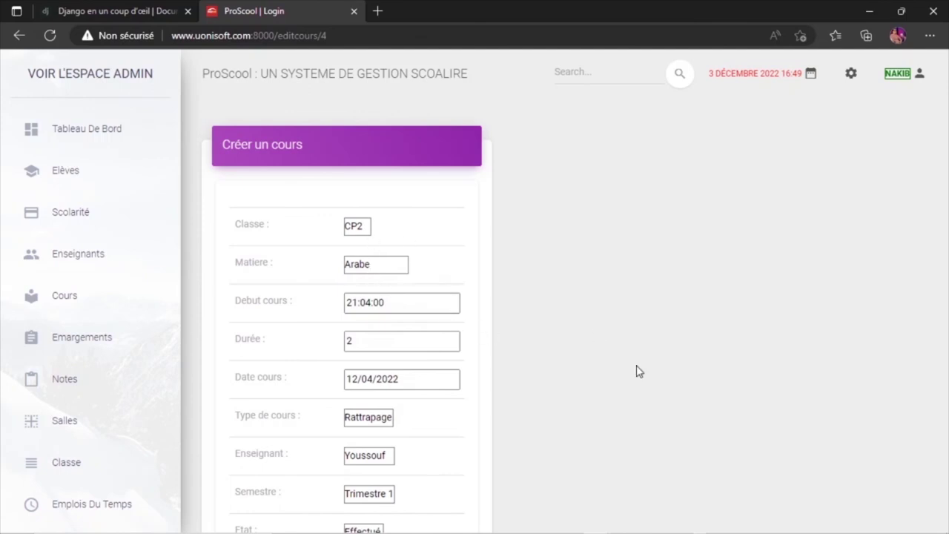
pyautogui.scroll(-1, 689, 431)
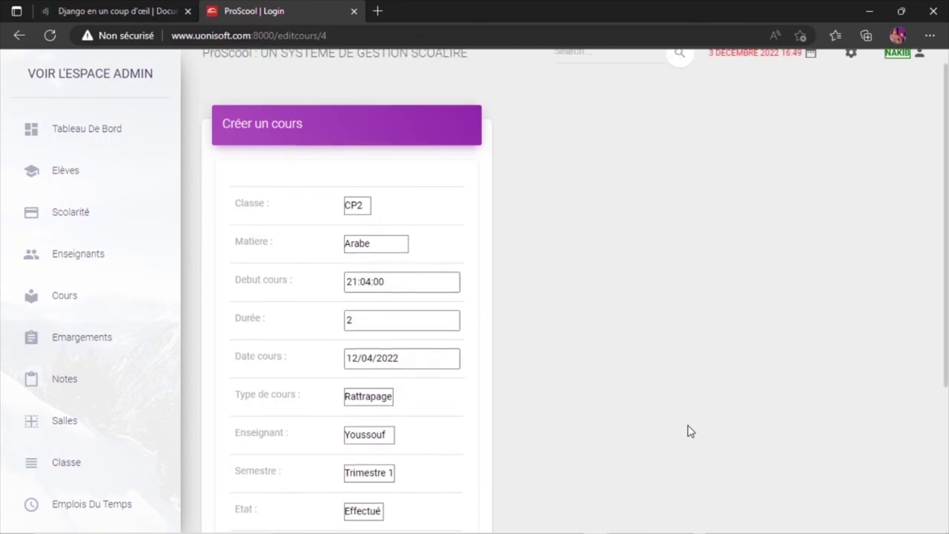
pyautogui.click(363, 439)
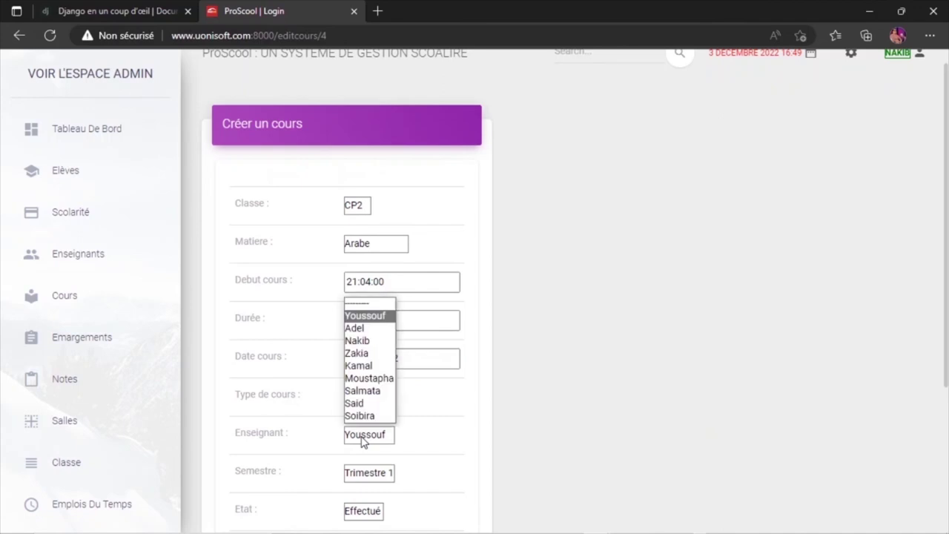
pyautogui.click(364, 417)
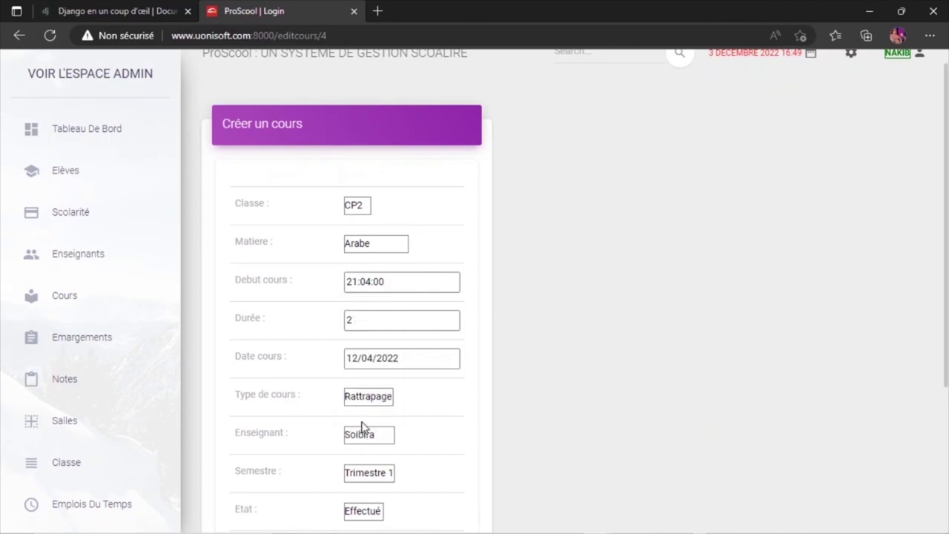
pyautogui.click(359, 215)
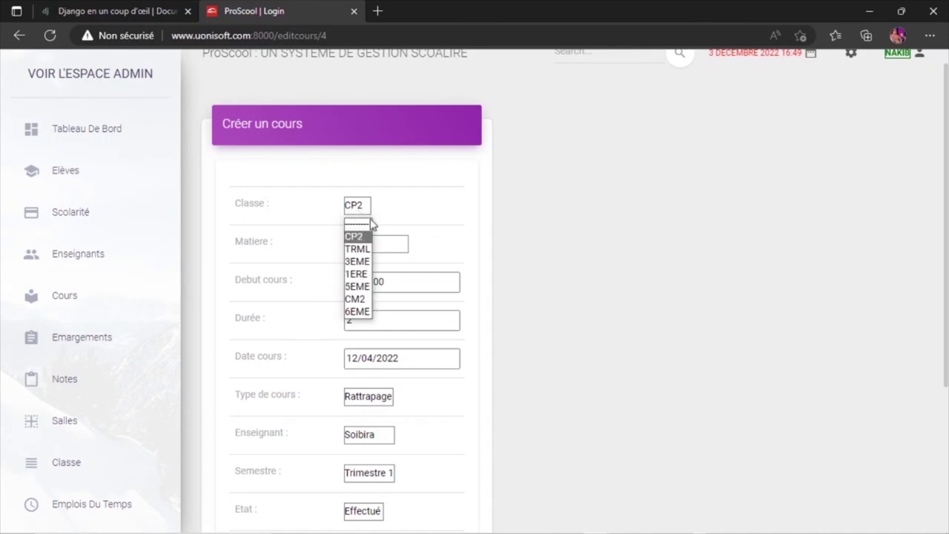
pyautogui.click(365, 274)
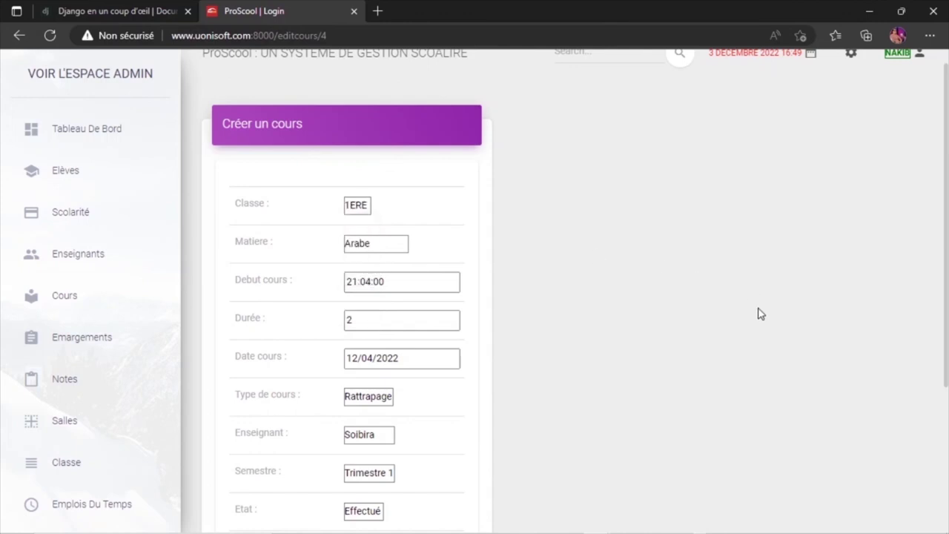
pyautogui.scroll(-3, 760, 313)
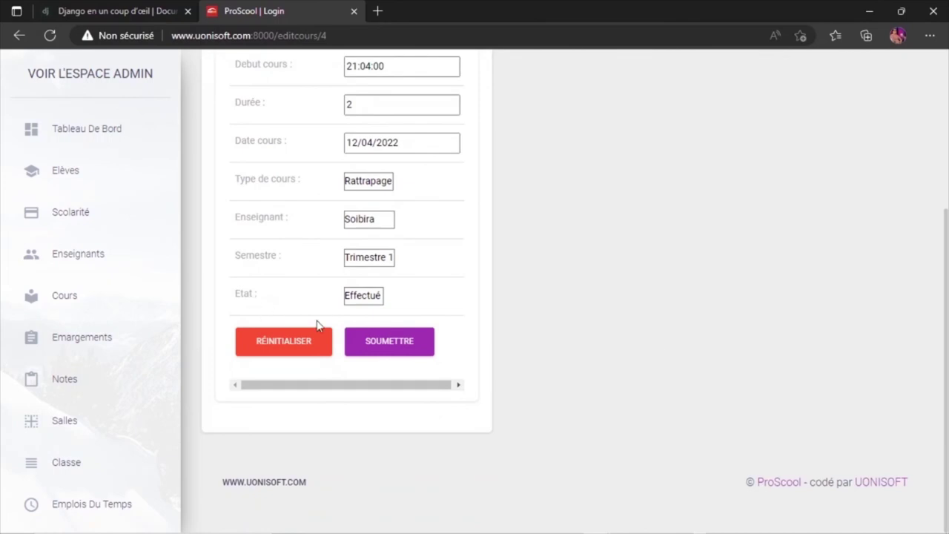
# Submit course 4's edits and close the Courrier notification covering the table.
pyautogui.click(381, 349)
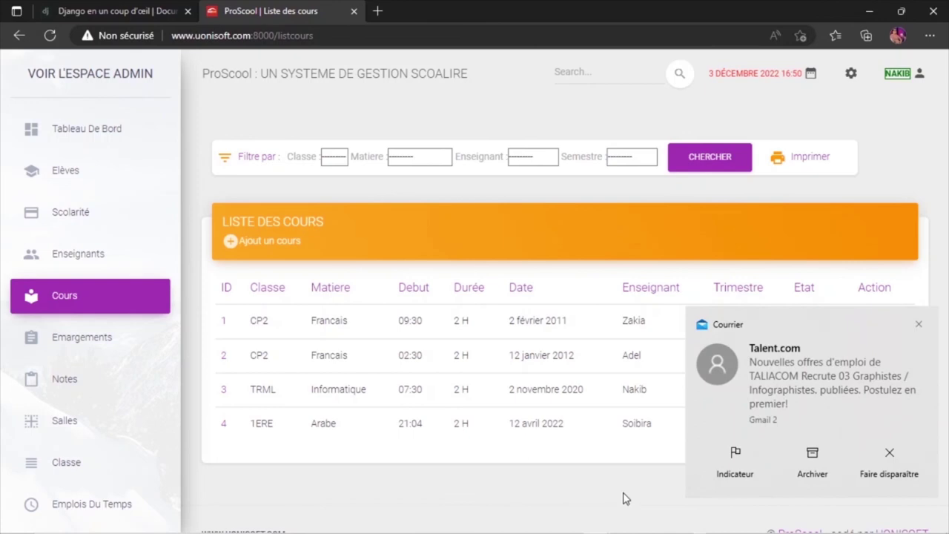
pyautogui.click(918, 327)
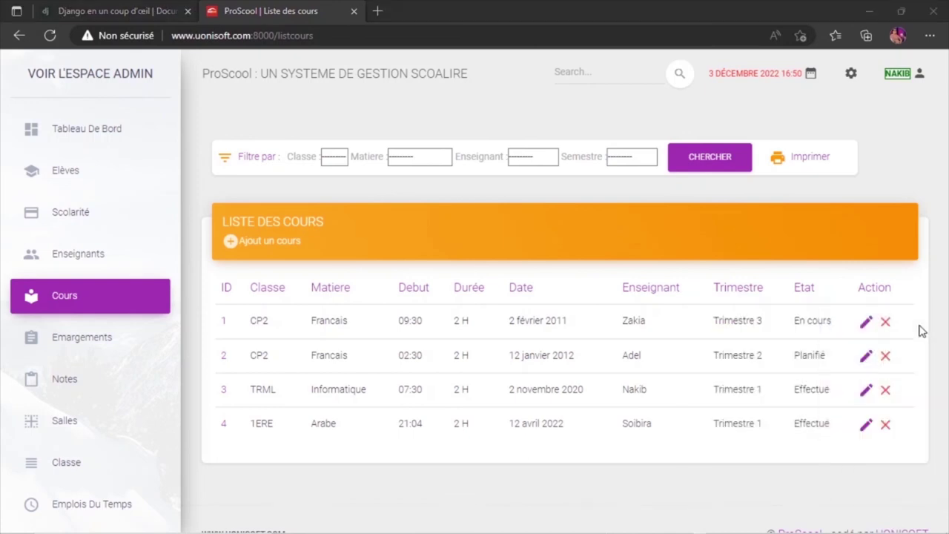